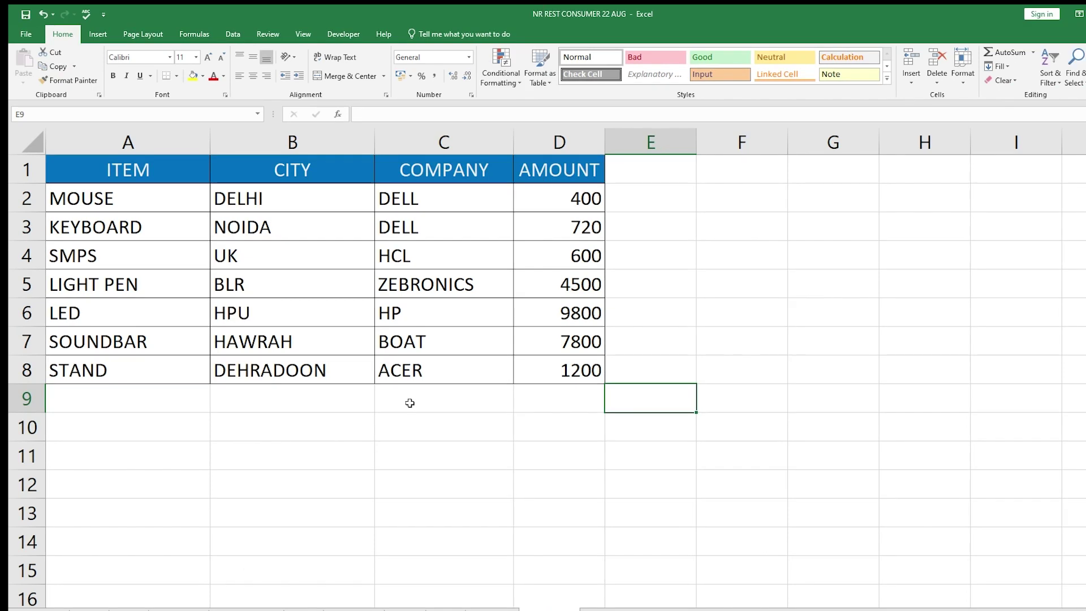
# Point out the A1:D8 data table and the empty cells beside it for a lookup area
pyautogui.press('Down')
pyautogui.press('Left')
pyautogui.press('Left')
pyautogui.press('Left')
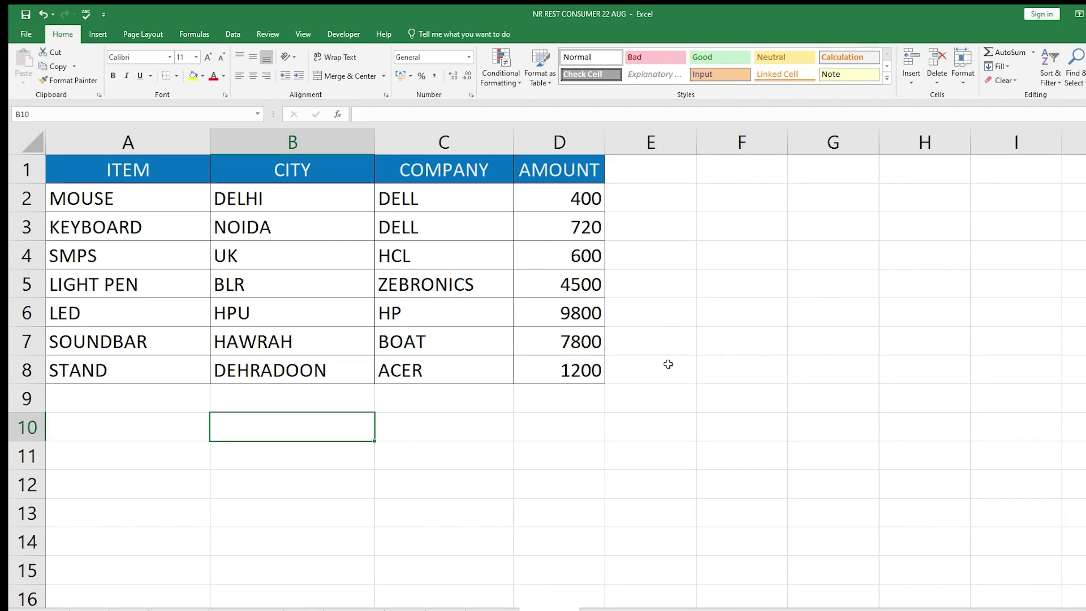
pyautogui.moveTo(611, 364); pyautogui.dragTo(65, 165)
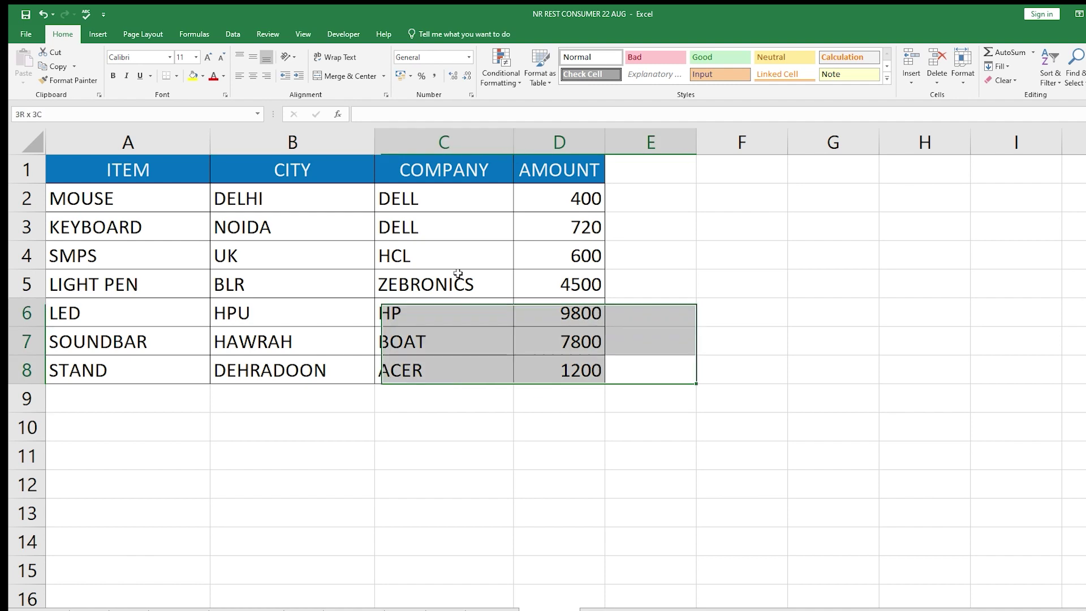
pyautogui.click(847, 307)
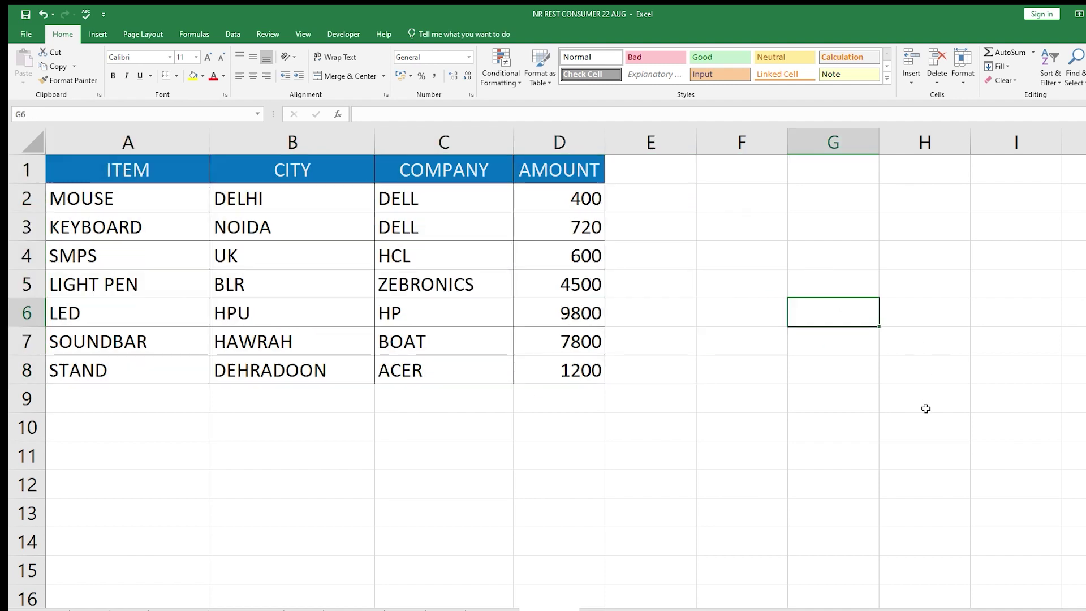
pyautogui.click(737, 303)
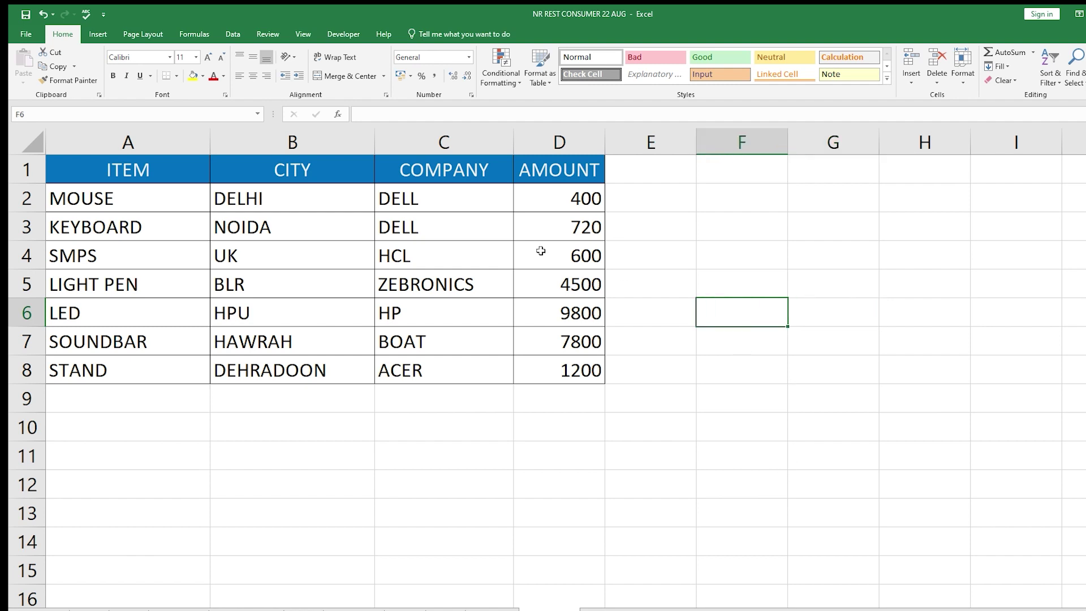
pyautogui.moveTo(110, 171); pyautogui.dragTo(589, 368)
pyautogui.click(752, 374)
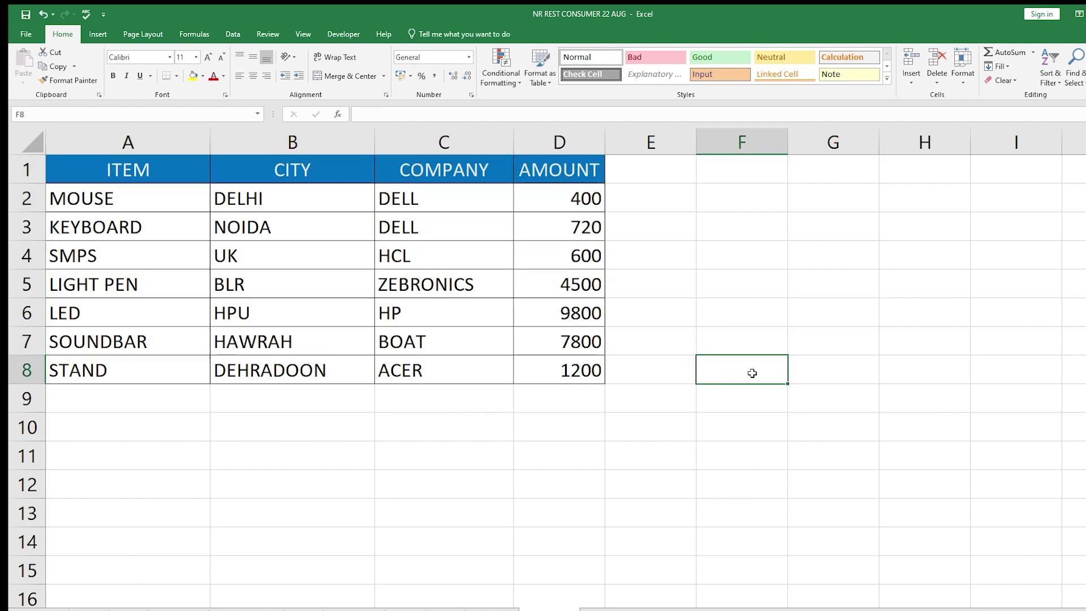
pyautogui.click(764, 283)
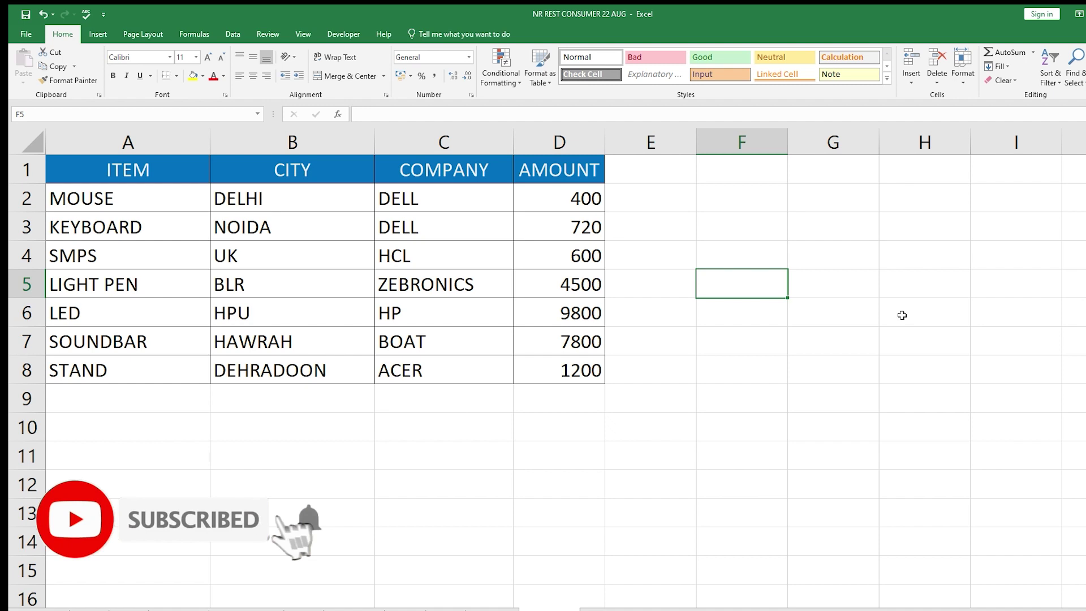
pyautogui.click(130, 199)
pyautogui.moveTo(117, 212); pyautogui.dragTo(306, 264)
pyautogui.click(716, 350)
pyautogui.click(747, 314)
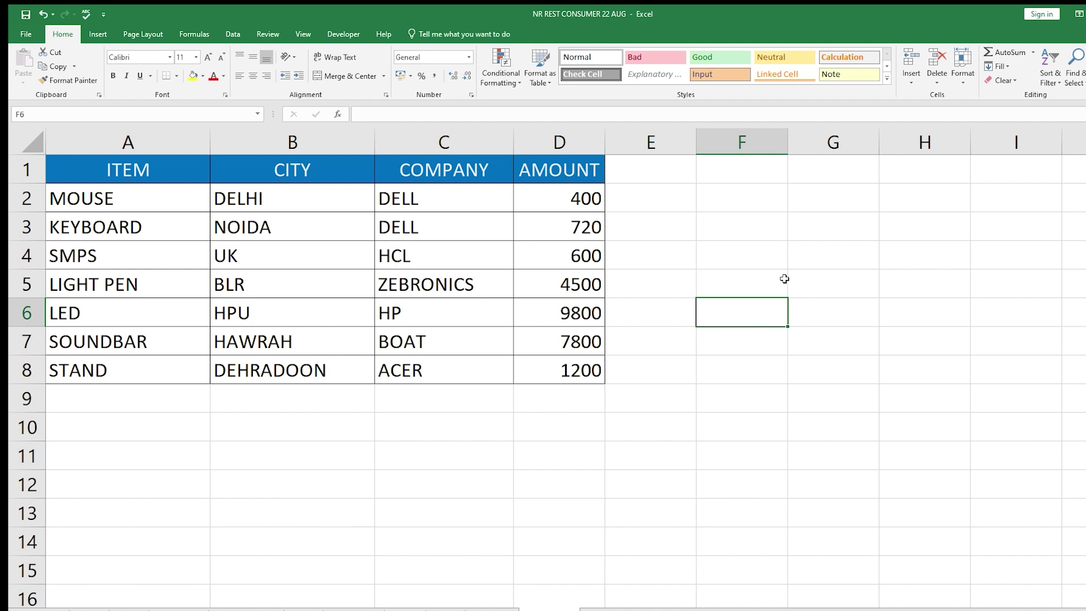
pyautogui.click(754, 286)
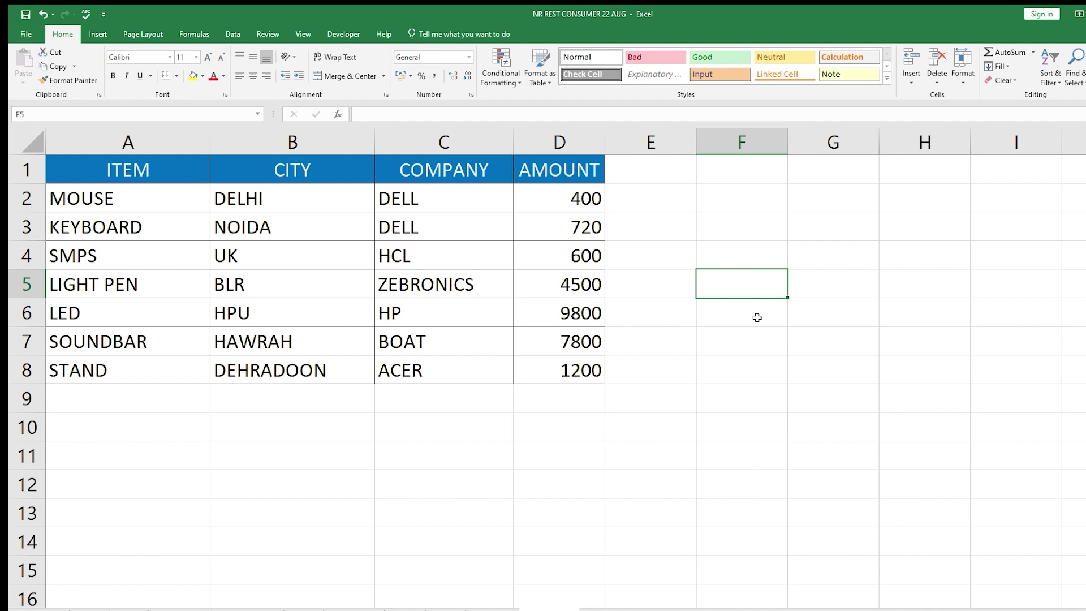
# Copy the ITEM header from A1 into F4 and the AMOUNT header from D1 into G4
pyautogui.moveTo(793, 284); pyautogui.dragTo(832, 291)
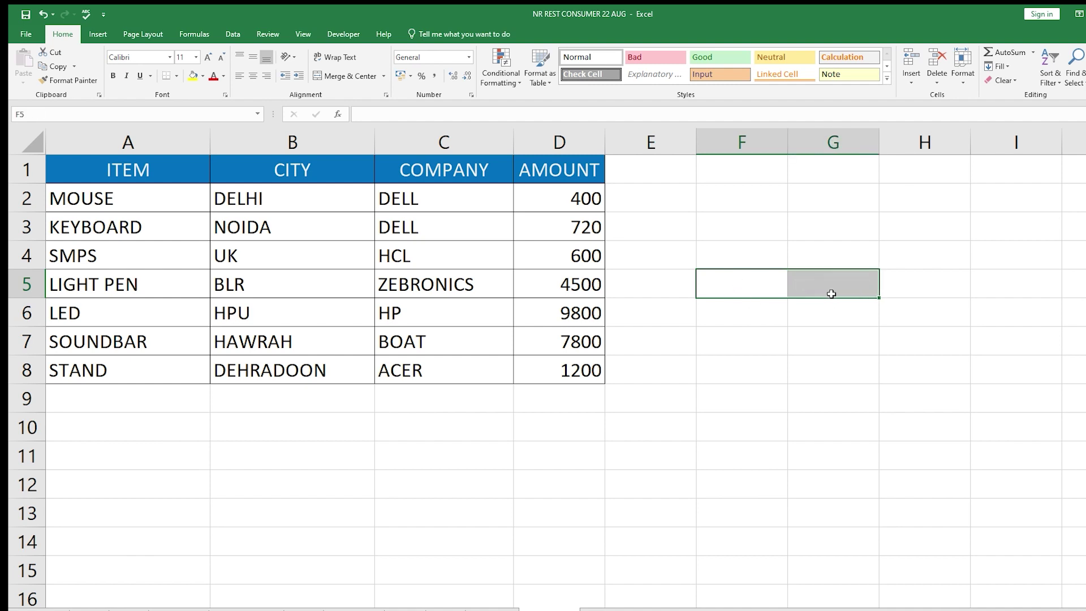
pyautogui.click(832, 291)
pyautogui.click(765, 289)
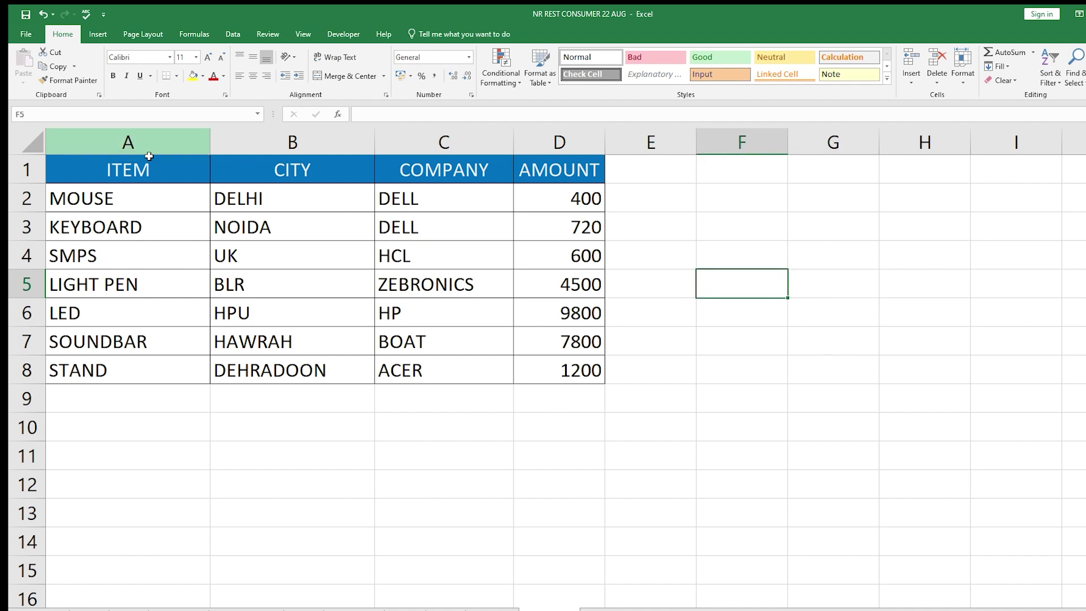
pyautogui.click(129, 173)
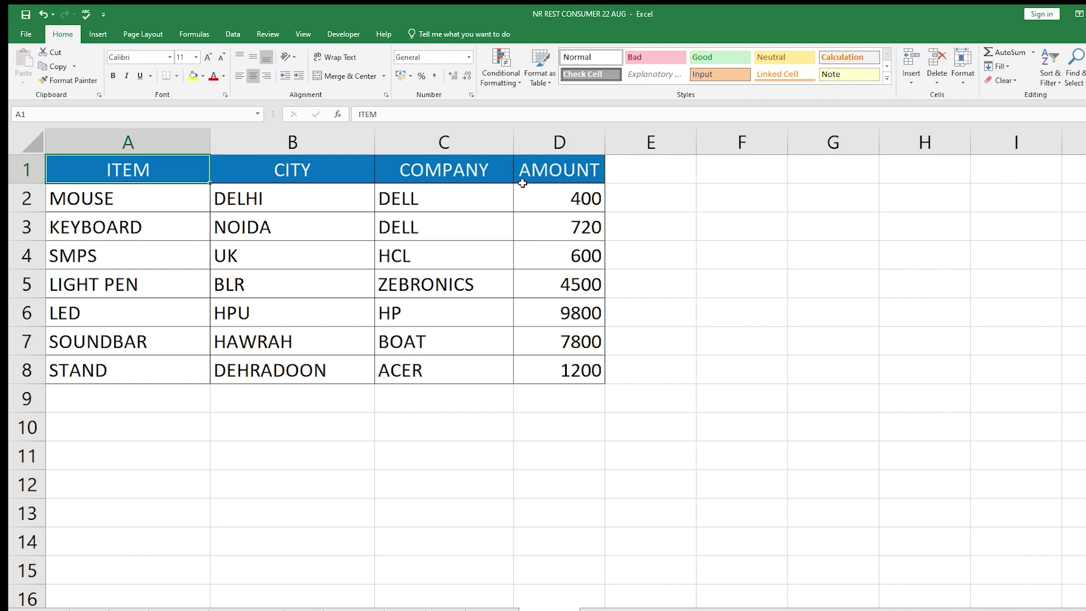
pyautogui.click(551, 173)
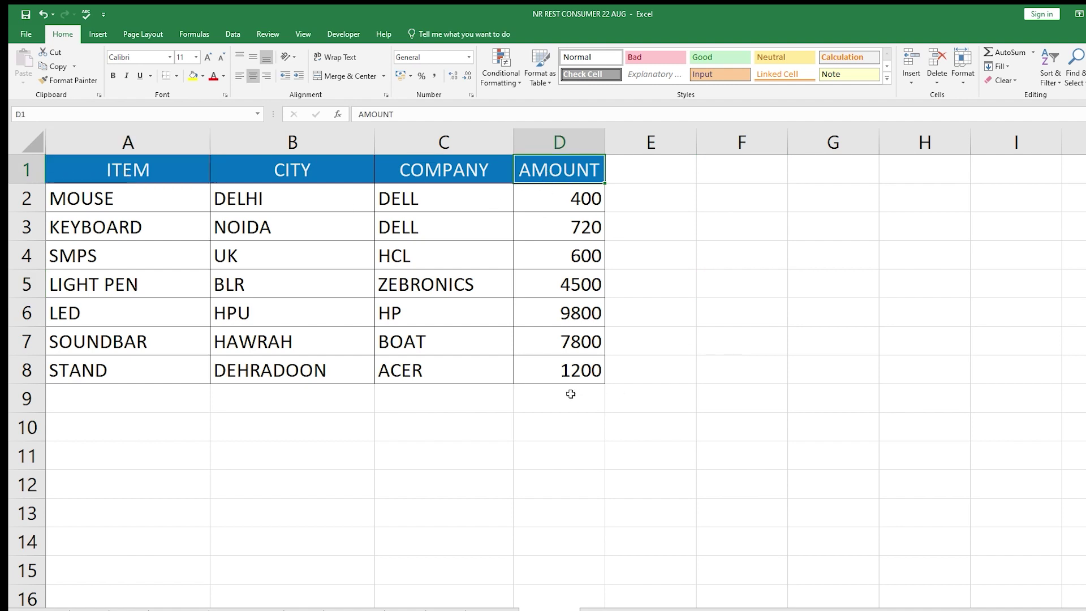
pyautogui.click(124, 168)
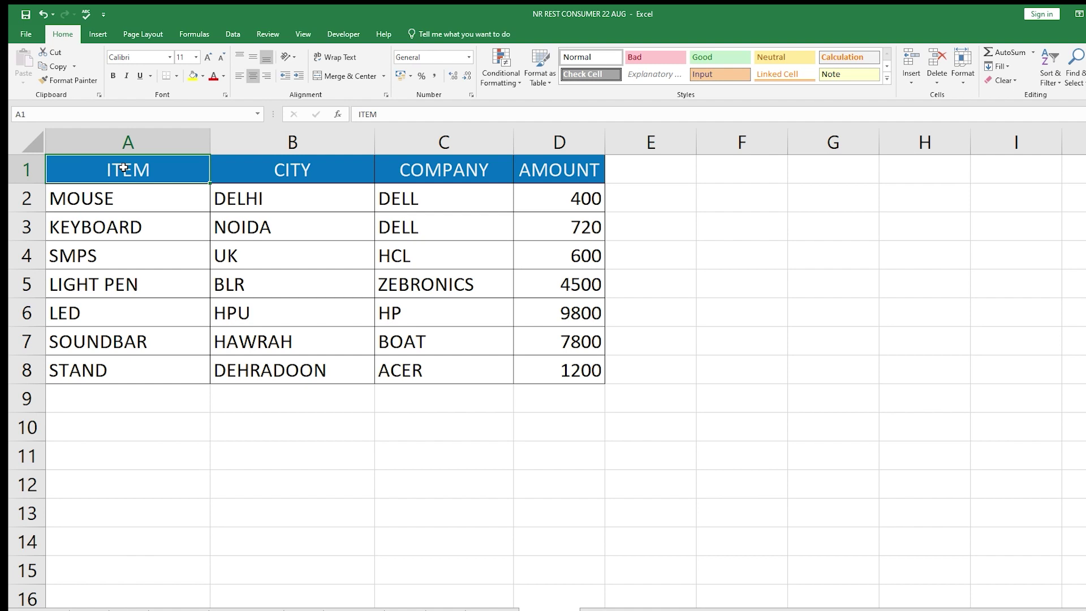
pyautogui.hotkey('ctrl', 'c')
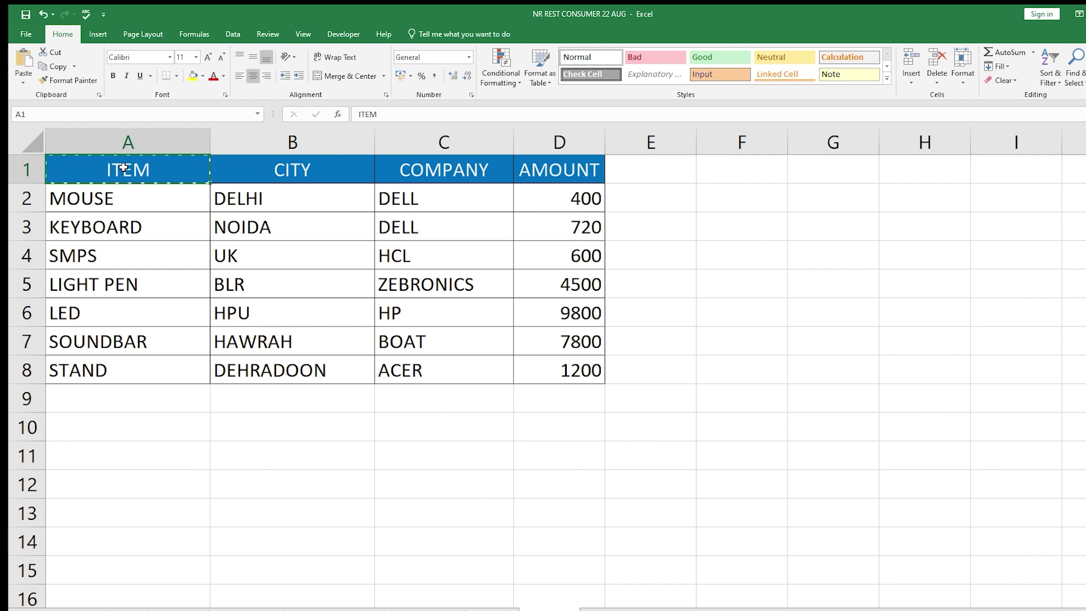
pyautogui.click(758, 253)
pyautogui.press('Return')
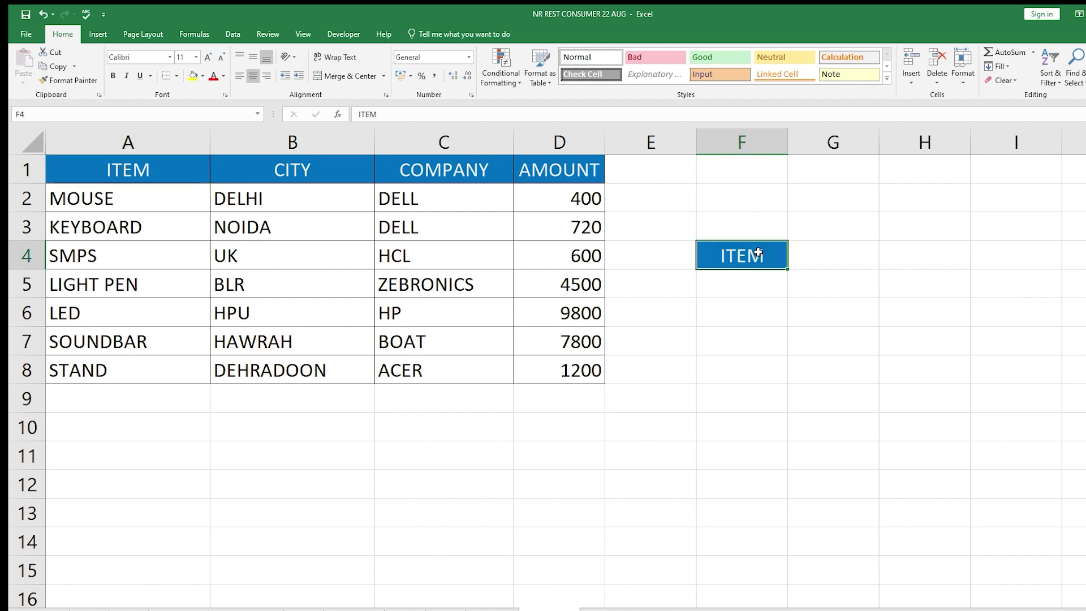
pyautogui.click(548, 164)
pyautogui.hotkey('ctrl', 'c')
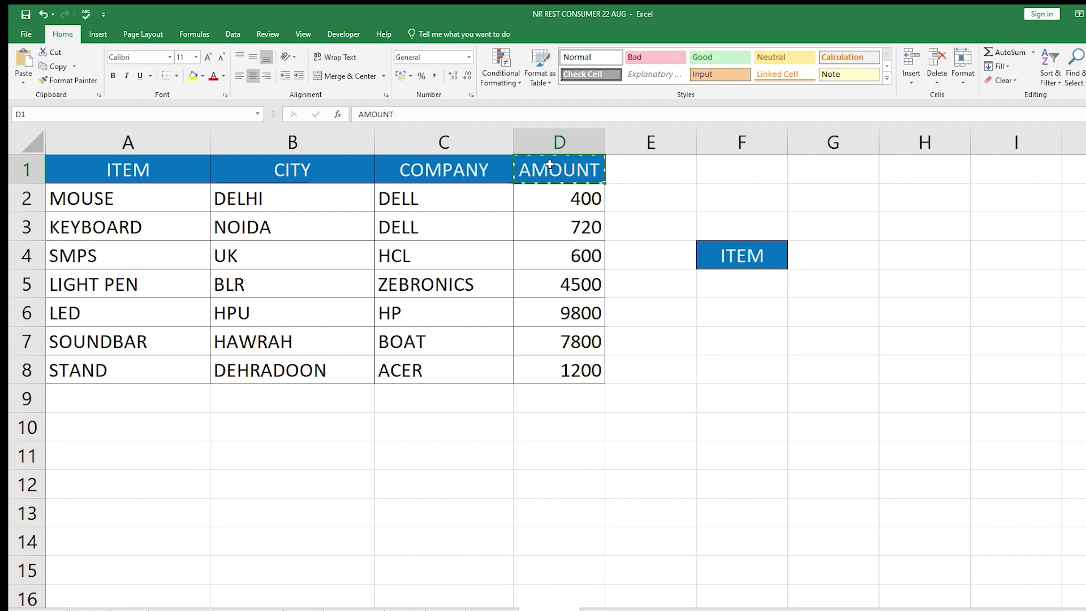
pyautogui.click(865, 253)
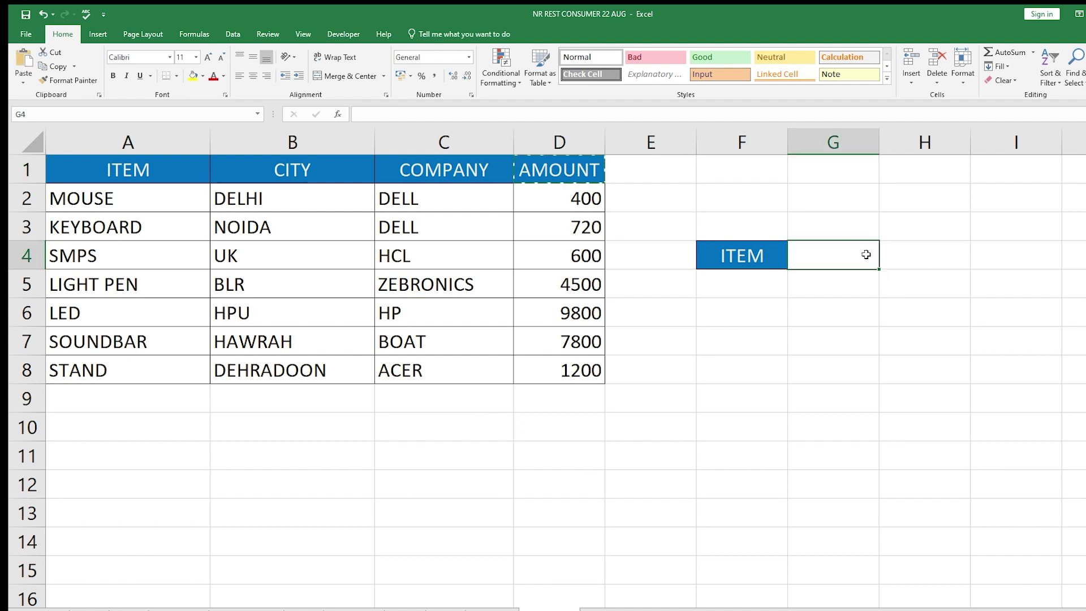
pyautogui.press('Return')
# Enter MOUSE in F5 under the ITEM header, then move to G5
pyautogui.click(727, 292)
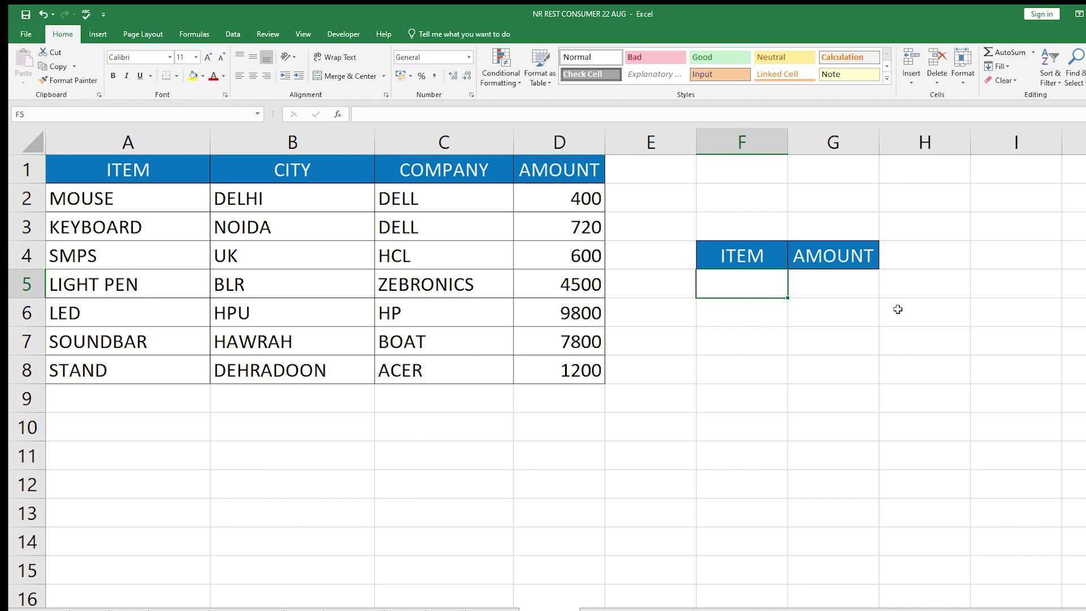
pyautogui.write('MOUSE')
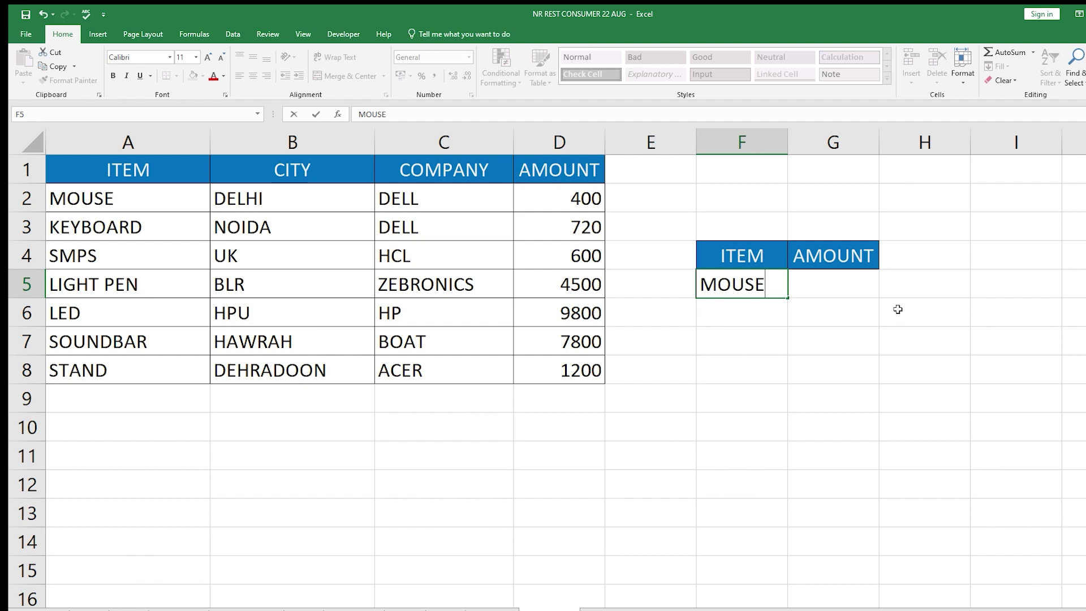
pyautogui.press('Return')
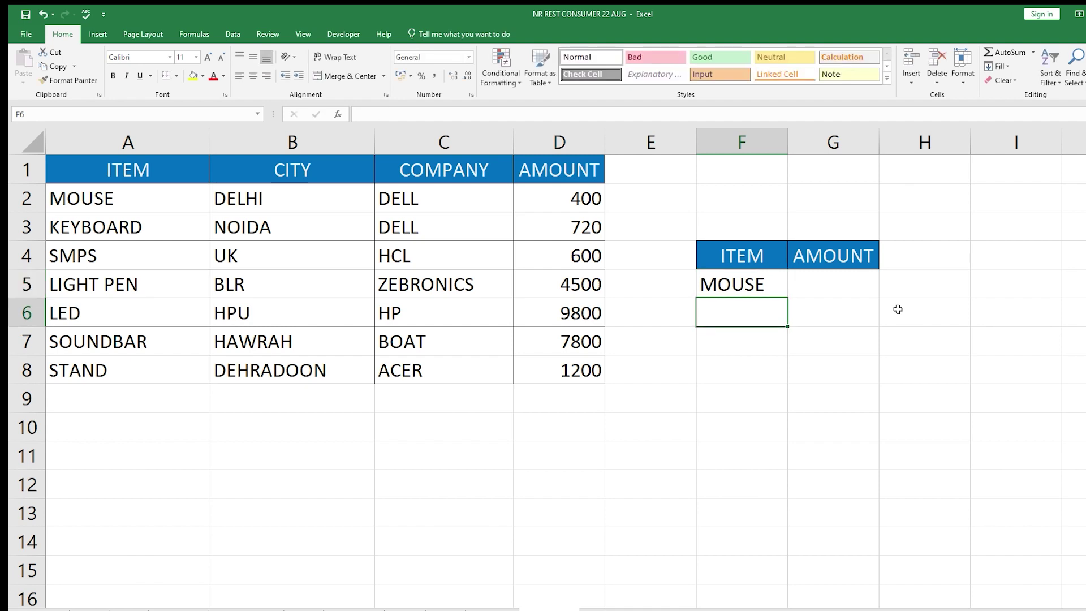
pyautogui.press('Right')
pyautogui.press('Up')
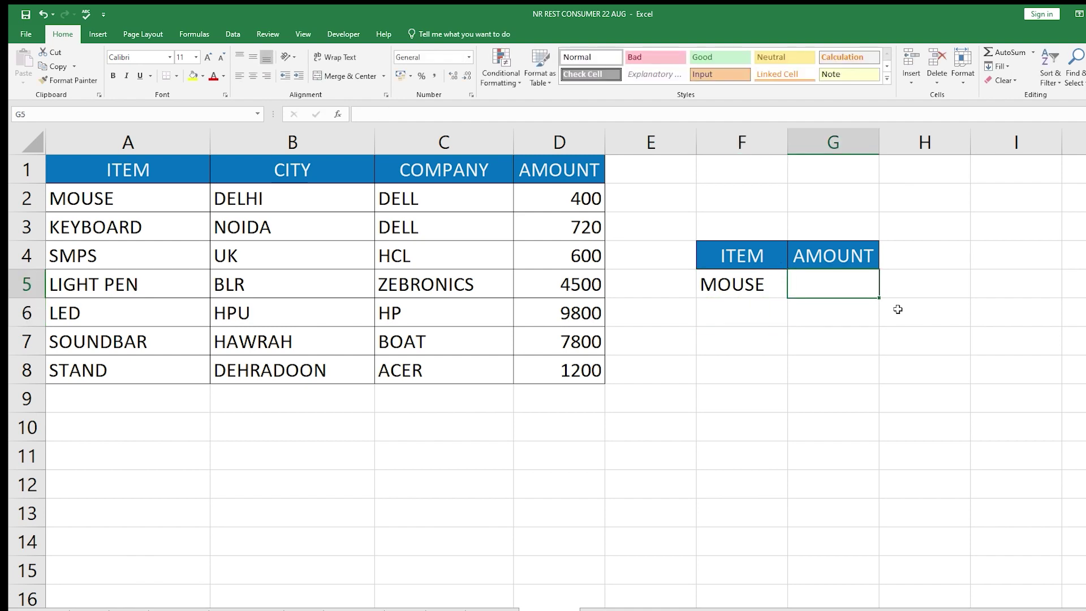
# Enter =DGET(A1:D8,D1,F4:F5) in G5 so it returns 400 for MOUSE
pyautogui.write('=')
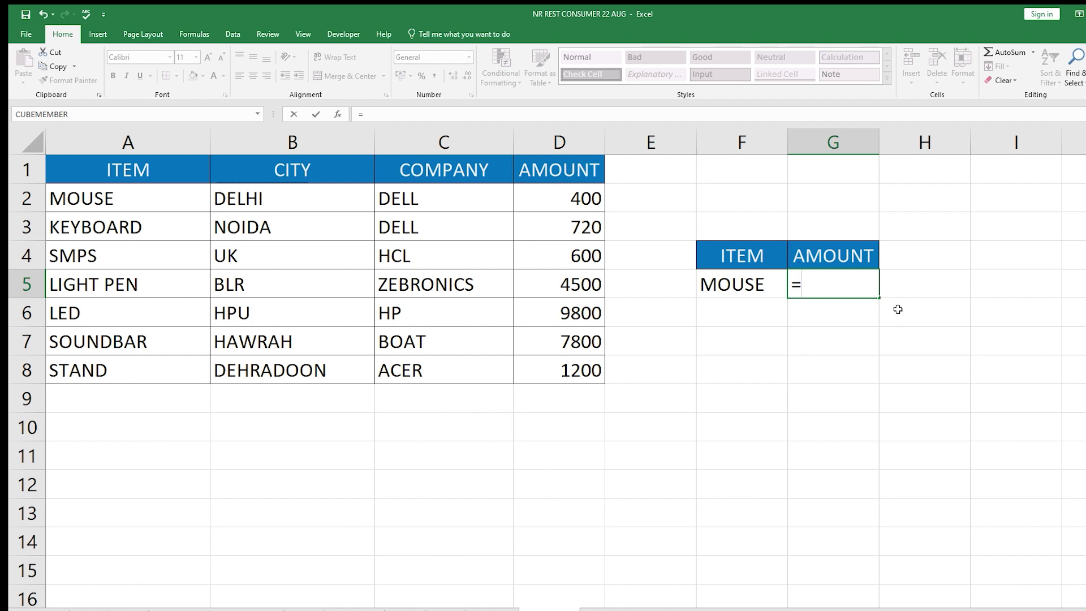
pyautogui.write('DGT')
pyautogui.press('BackSpace')
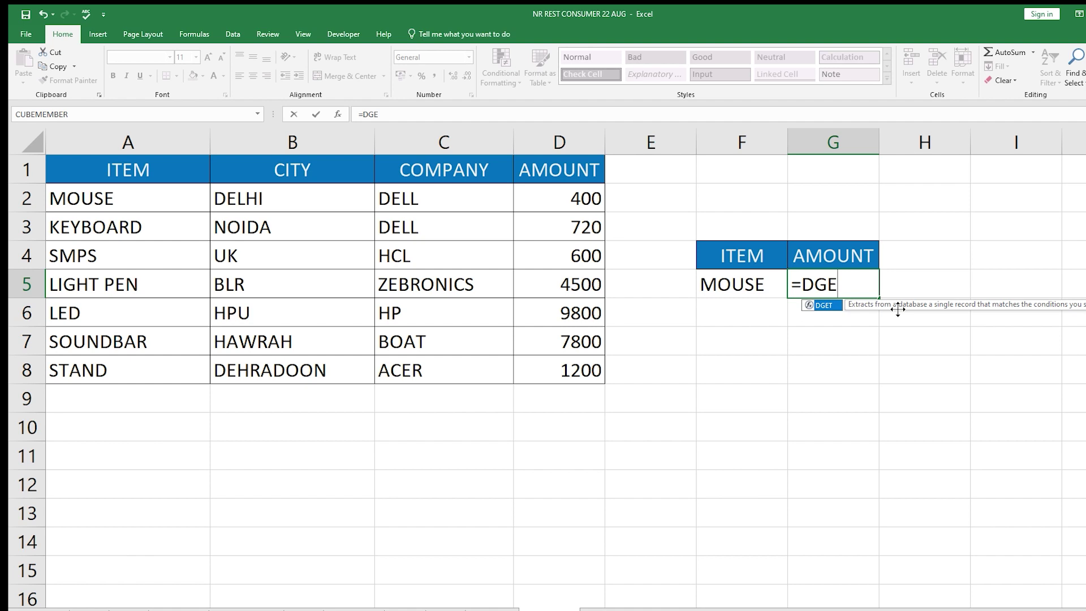
pyautogui.write('(')
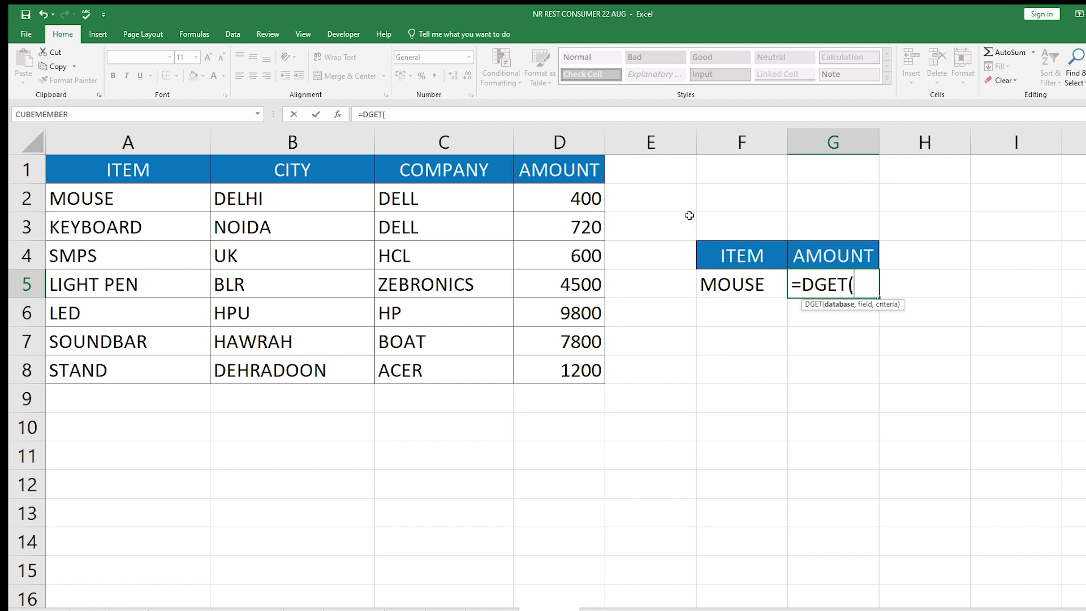
pyautogui.moveTo(132, 173); pyautogui.dragTo(556, 381)
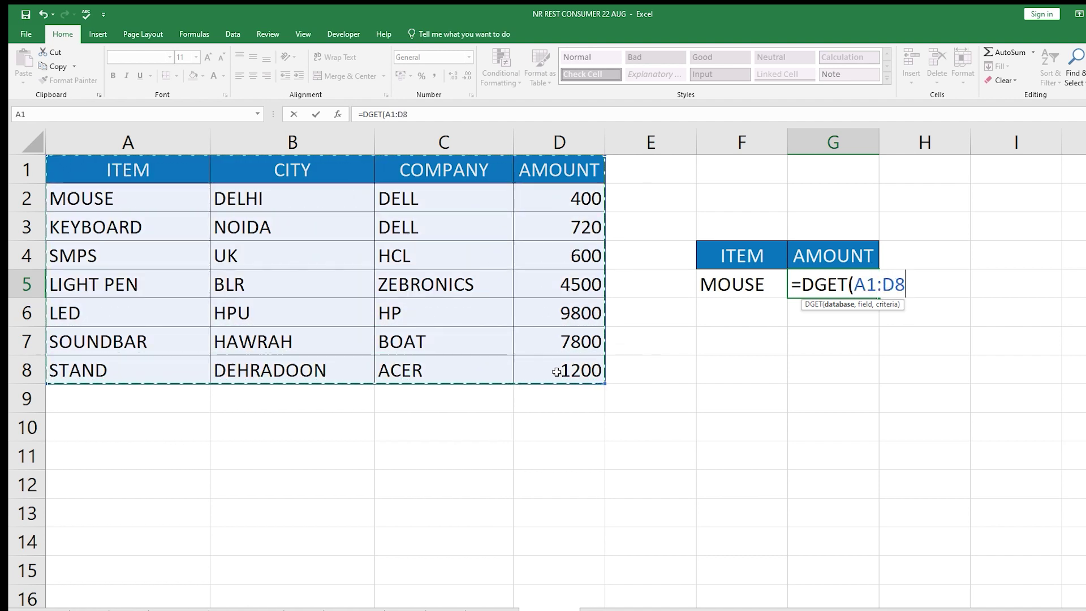
pyautogui.write(',')
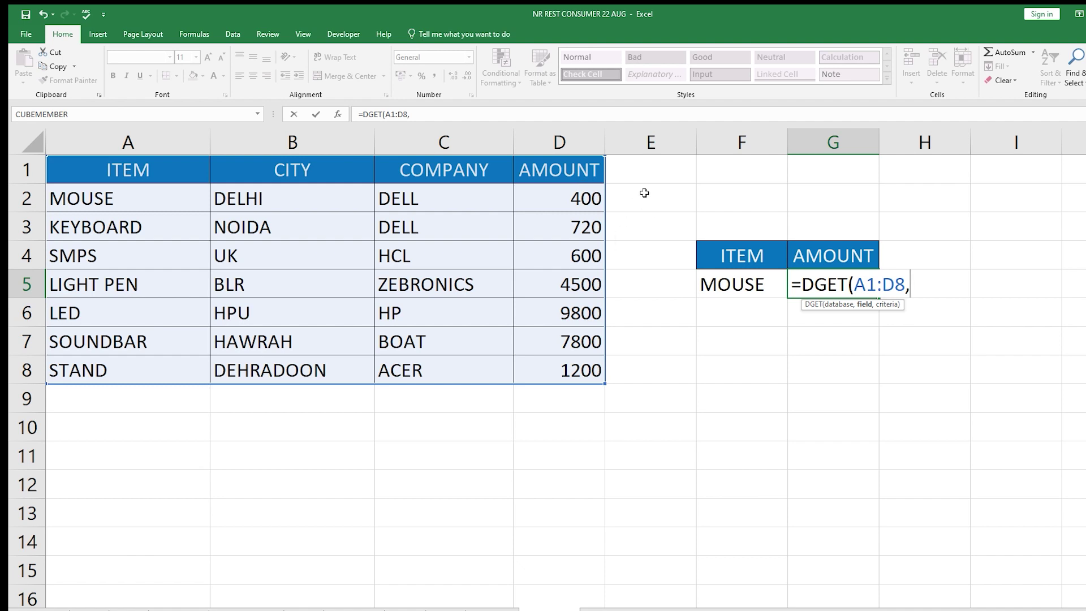
pyautogui.click(555, 173)
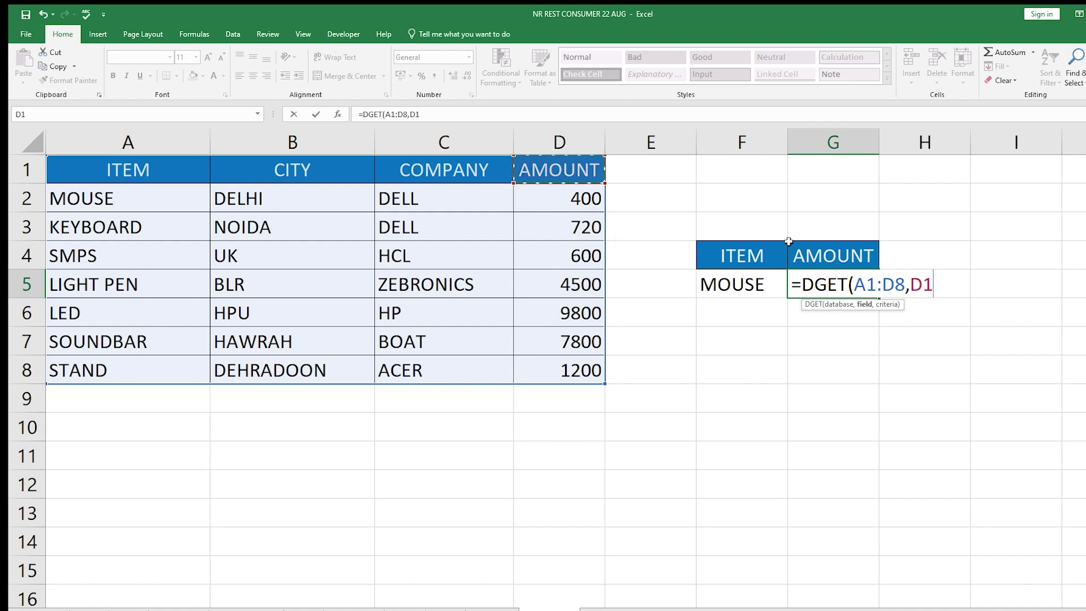
pyautogui.write(',')
pyautogui.moveTo(764, 256); pyautogui.dragTo(761, 290)
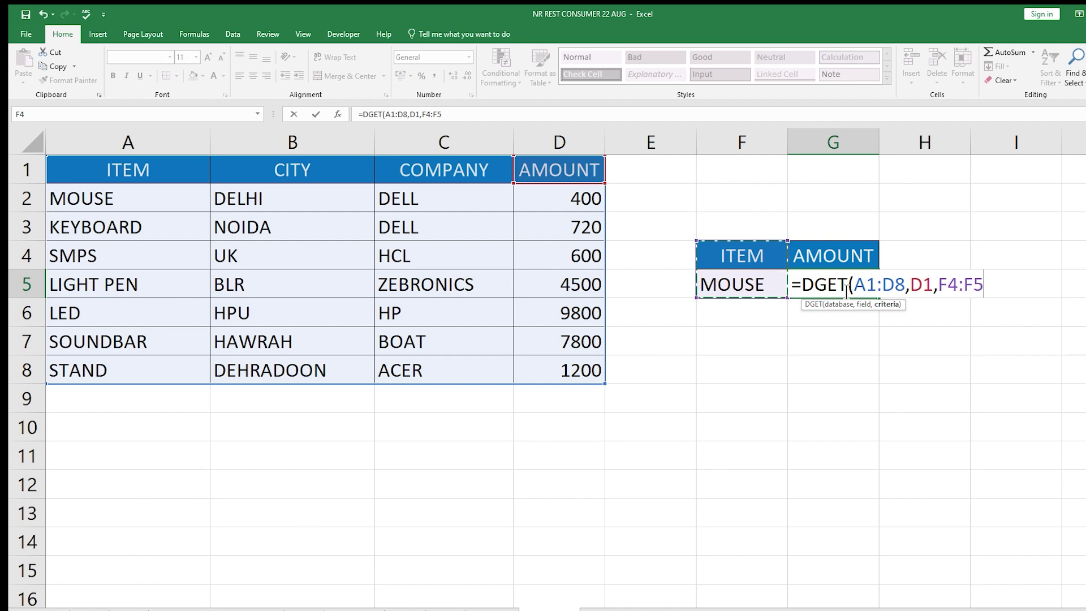
pyautogui.press('Return')
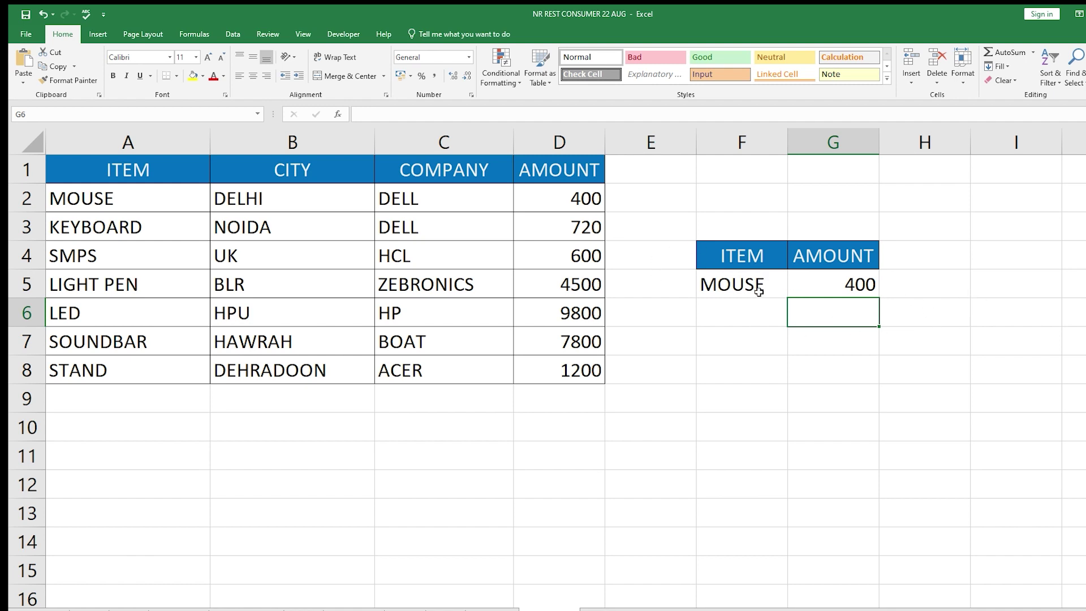
pyautogui.click(759, 291)
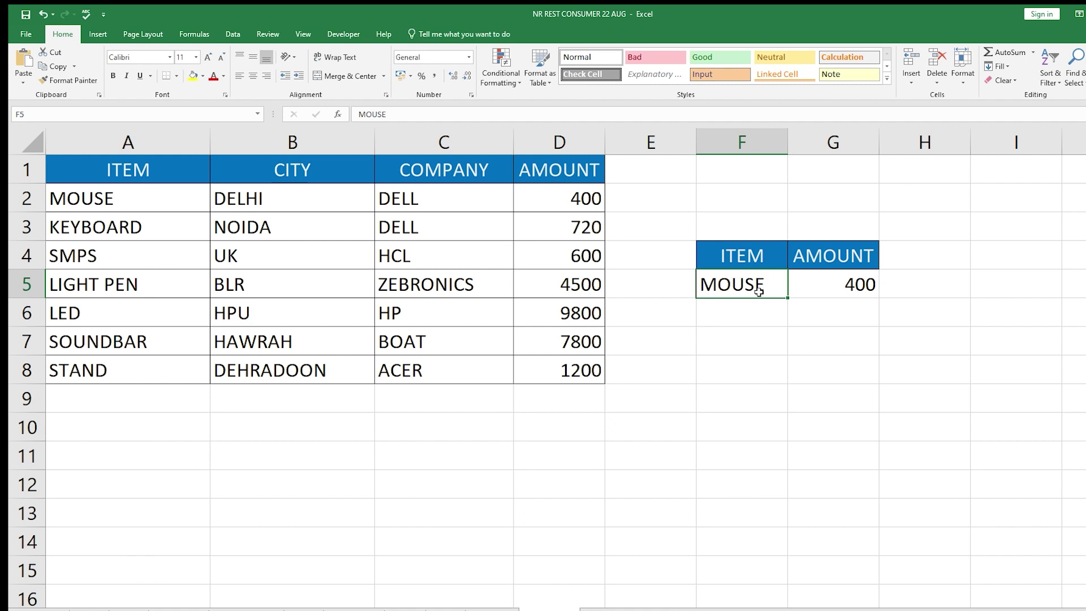
# Replace the item in F5 with SMPS
pyautogui.write('SMPS')
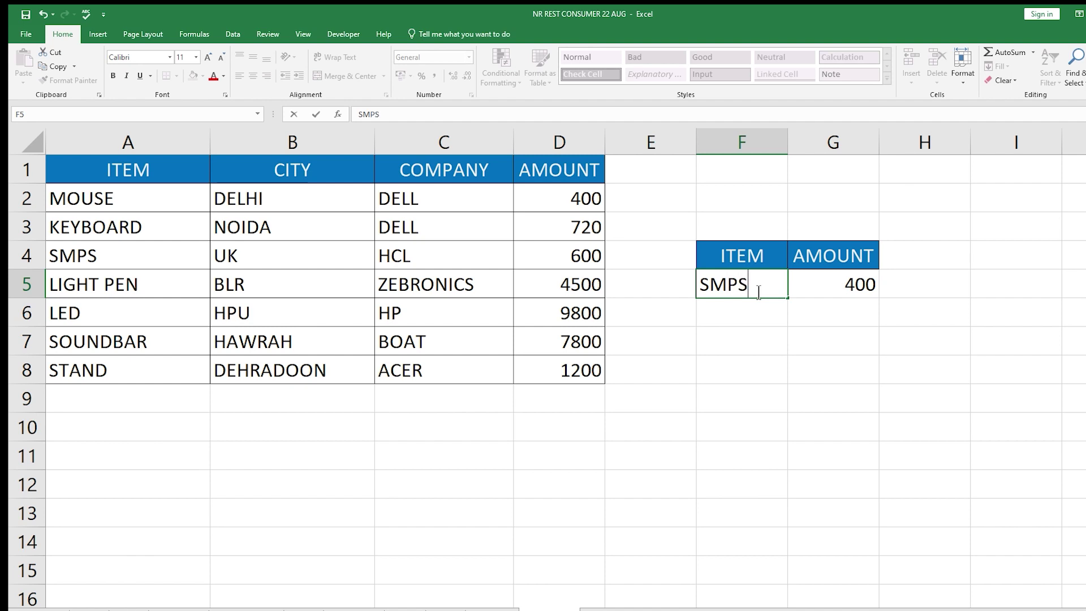
pyautogui.press('Return')
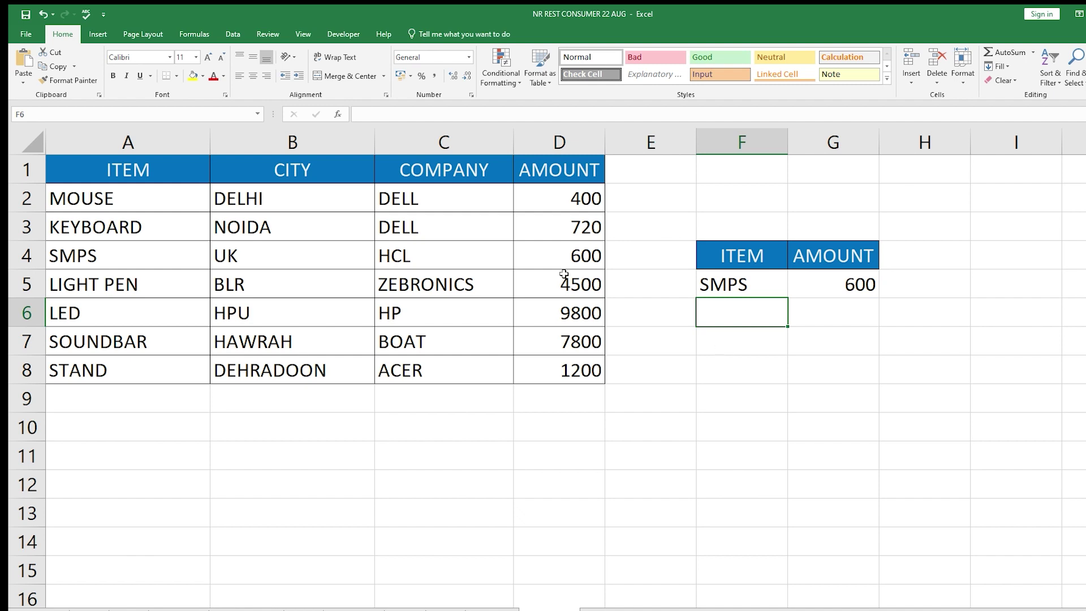
# Copy the A1:D1 headers to F8:I8, enter MOUSE in F9, and widen columns G and H
pyautogui.moveTo(93, 168); pyautogui.dragTo(537, 166)
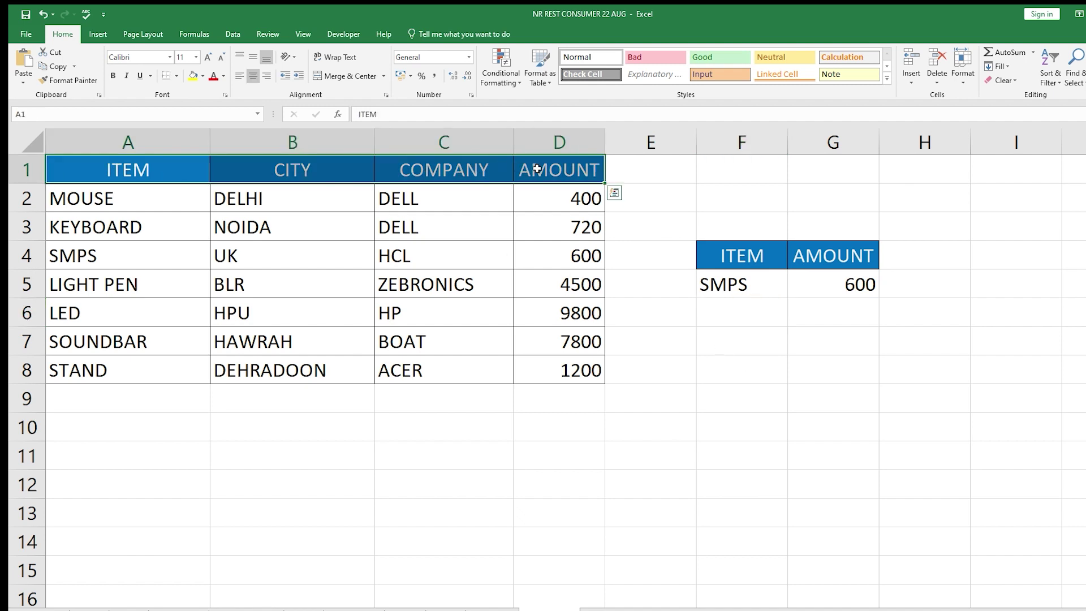
pyautogui.hotkey('ctrl', 'c')
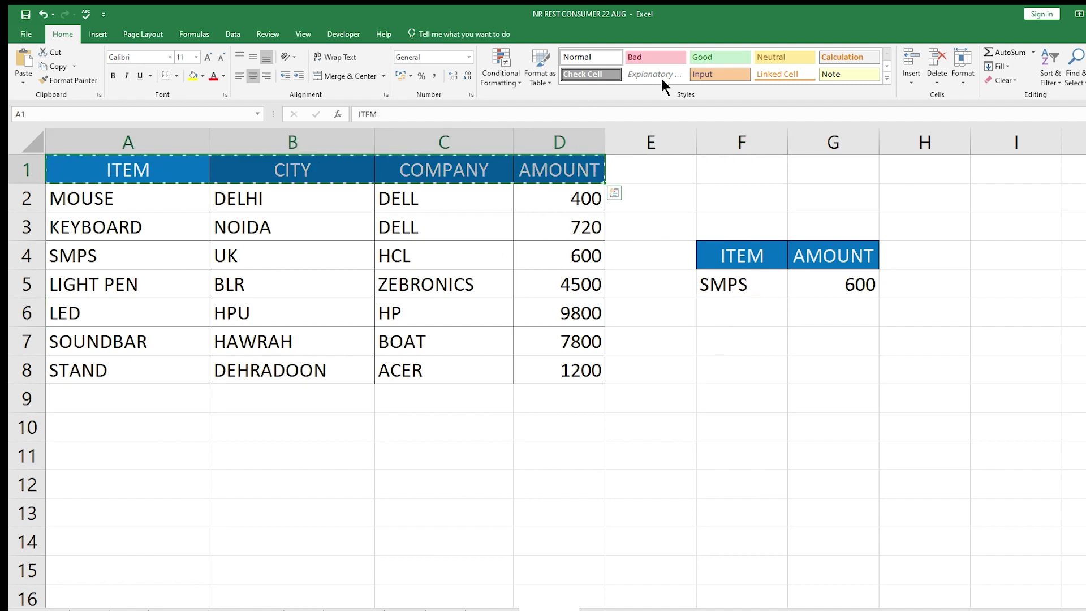
pyautogui.click(718, 365)
pyautogui.press('Return')
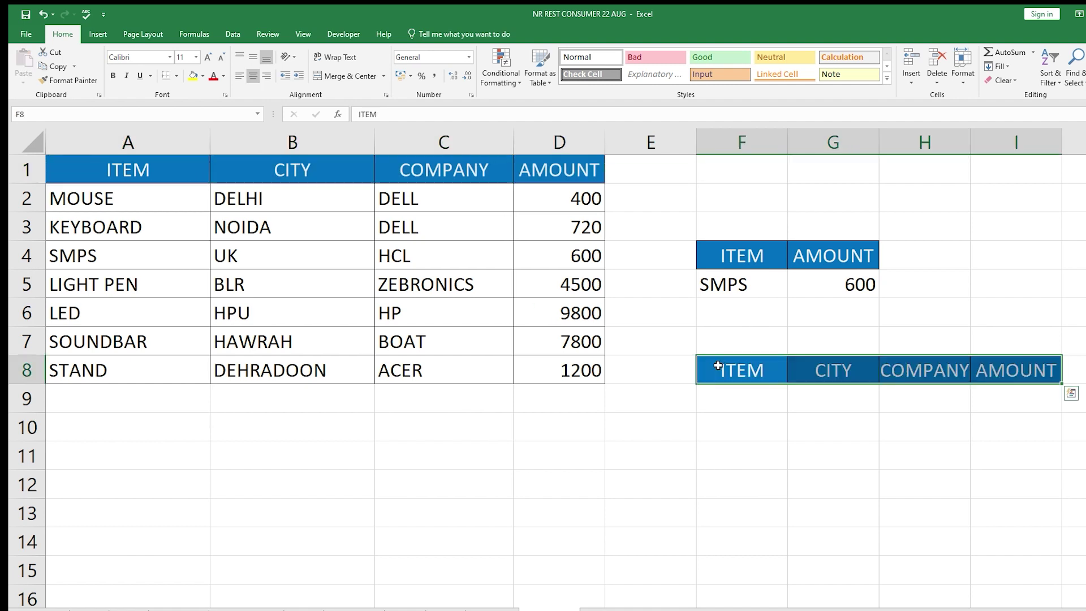
pyautogui.click(720, 398)
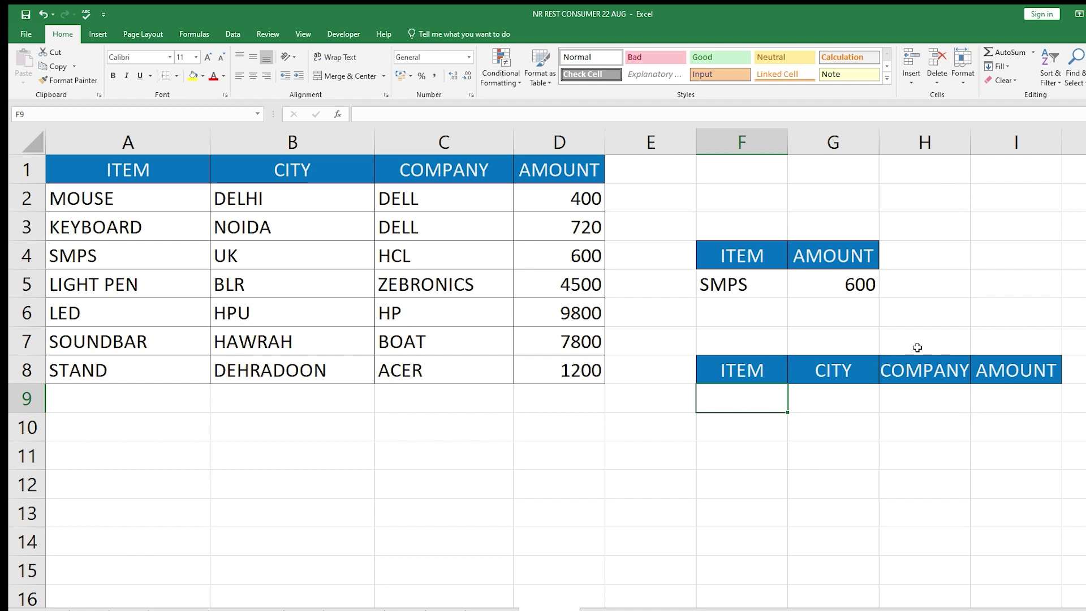
pyautogui.write('MOUSE')
pyautogui.press('Tab')
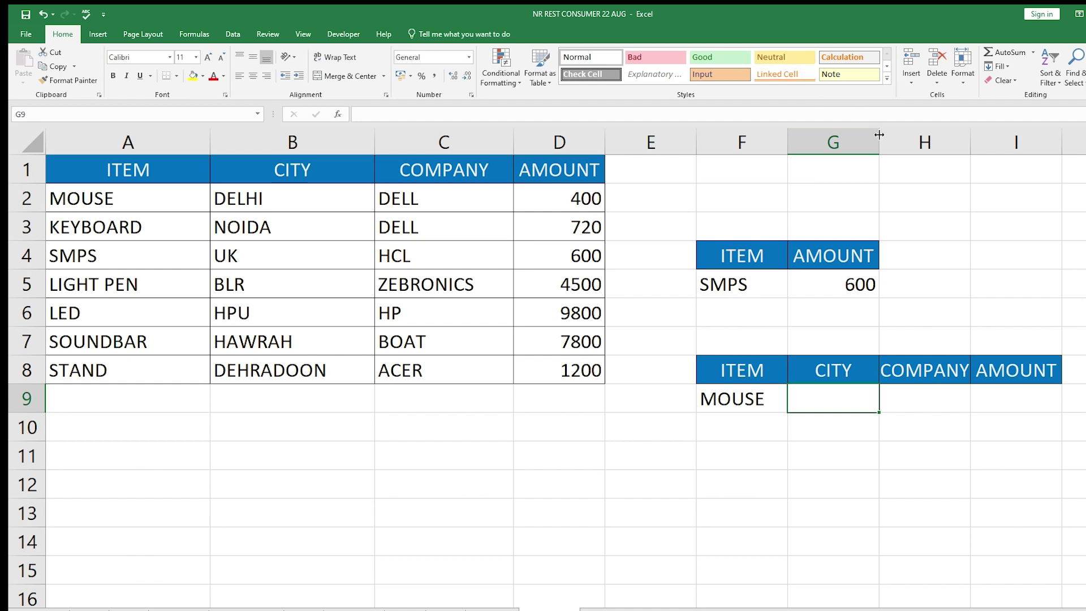
pyautogui.moveTo(879, 134); pyautogui.dragTo(896, 136)
pyautogui.doubleClick(988, 142)
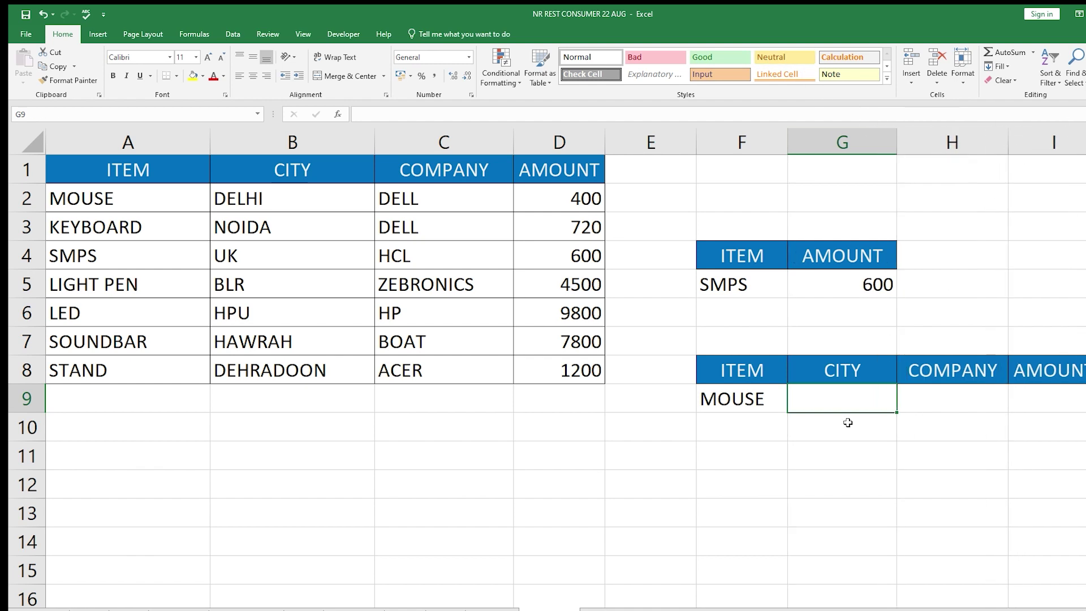
# Enter =DGET(A1:D8,B1,F8:F9) in G9, returning DELHI as the city for MOUSE
pyautogui.write('=DGET(')
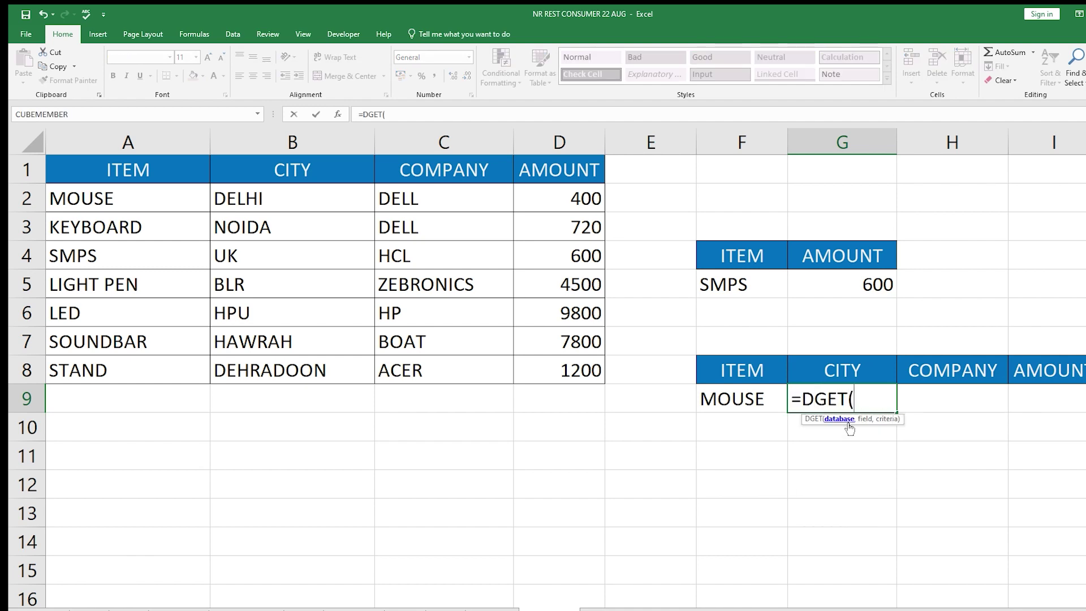
pyautogui.moveTo(150, 170); pyautogui.dragTo(562, 369)
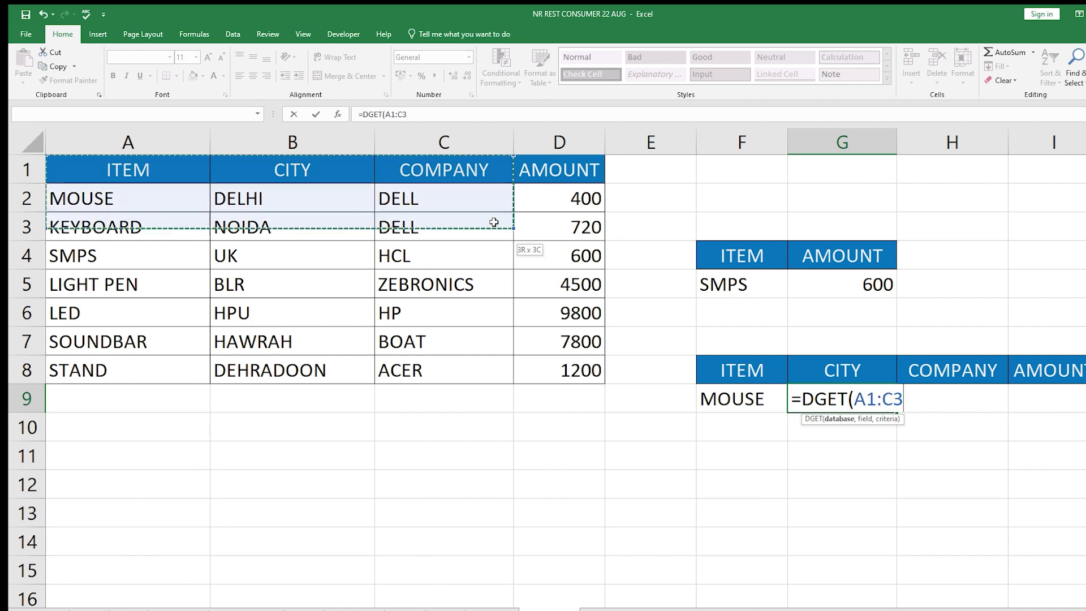
pyautogui.write(',')
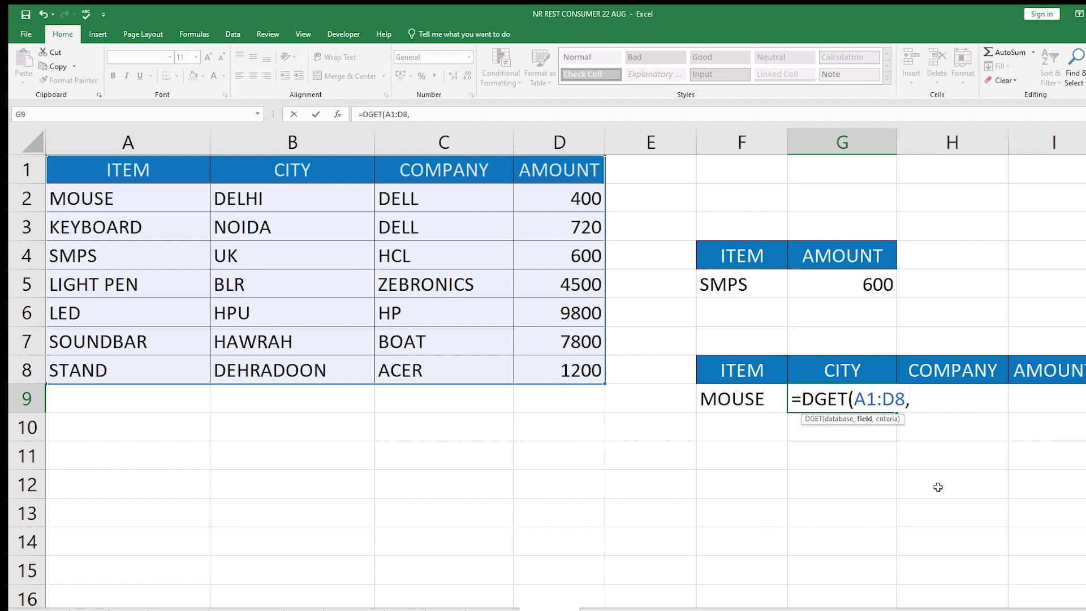
pyautogui.click(299, 174)
pyautogui.write(',')
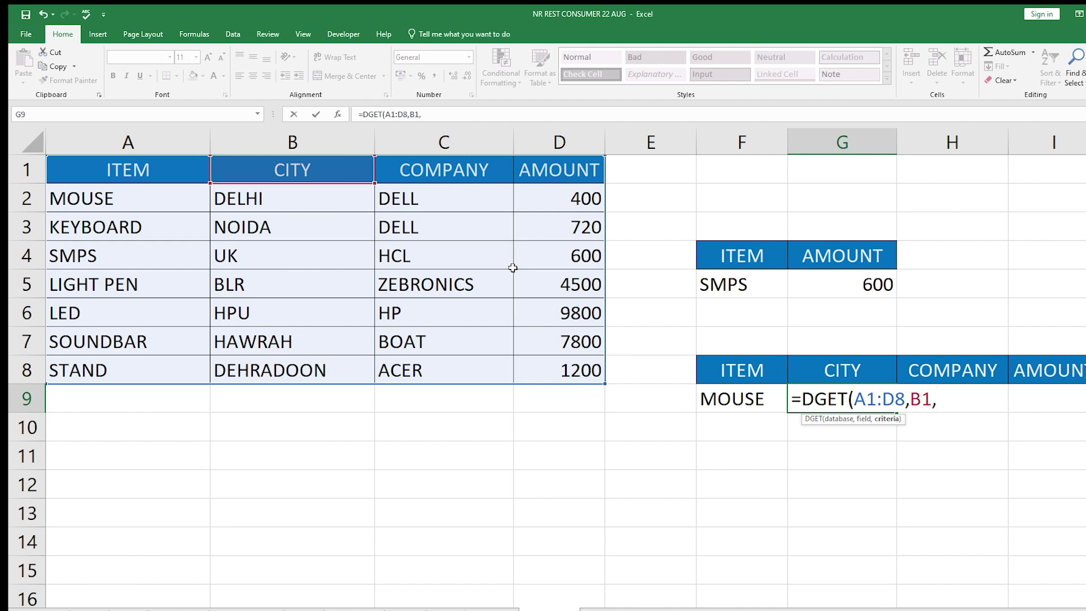
pyautogui.moveTo(750, 365); pyautogui.dragTo(761, 402)
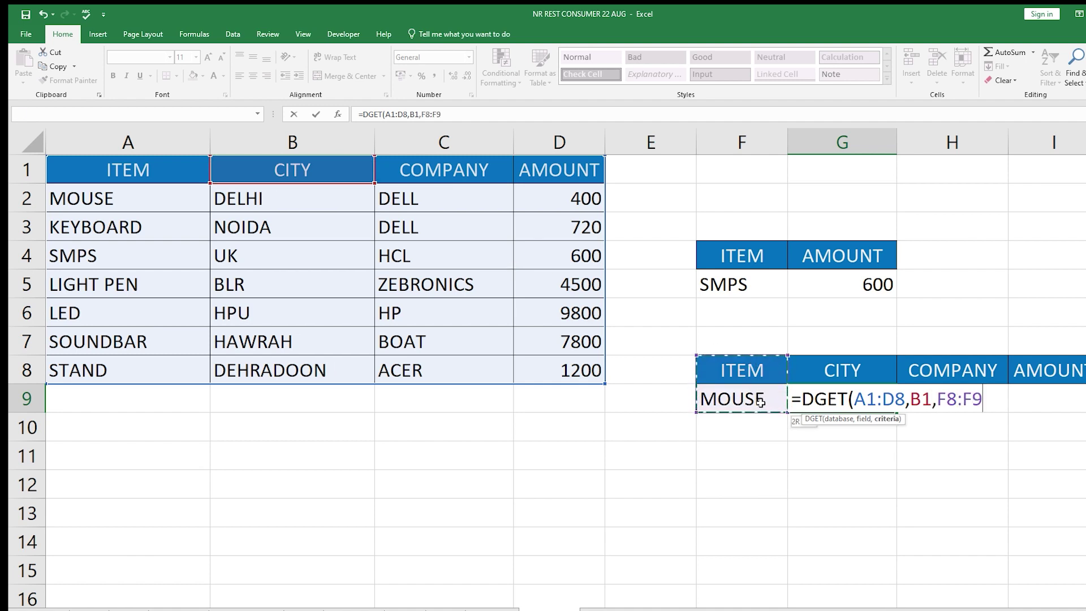
pyautogui.press('Return')
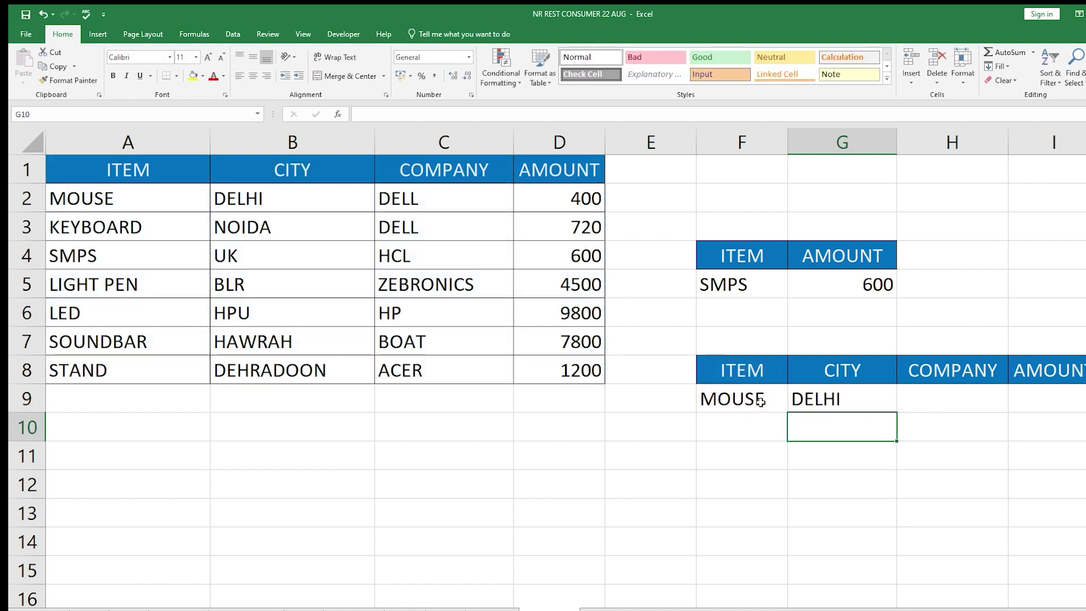
pyautogui.click(874, 399)
# Try filling the G9 formula across to I9, then undo the fill
pyautogui.moveTo(897, 415); pyautogui.dragTo(1064, 420)
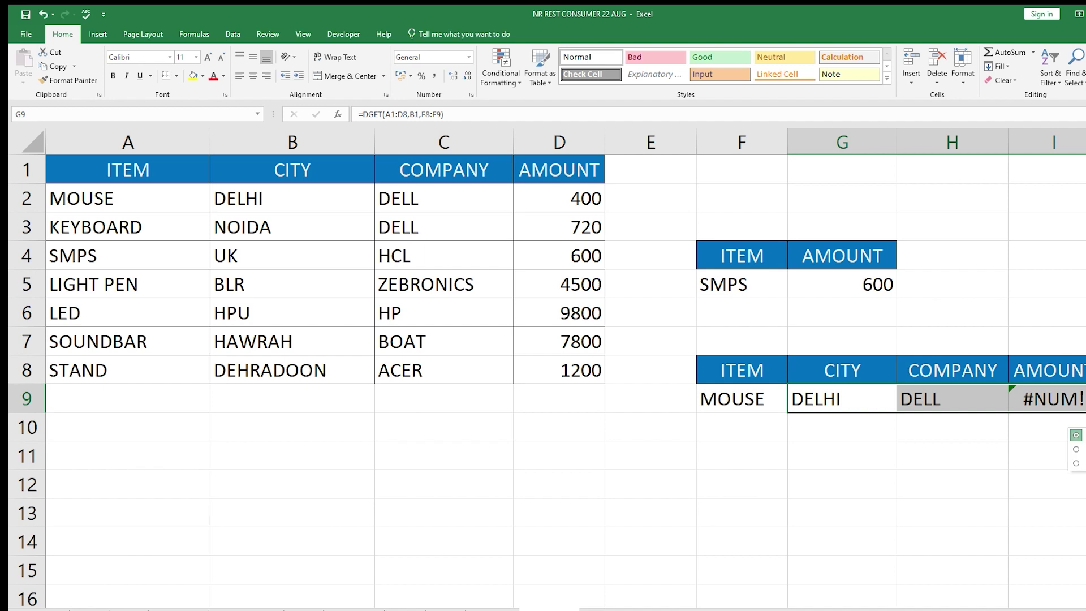
pyautogui.click(995, 438)
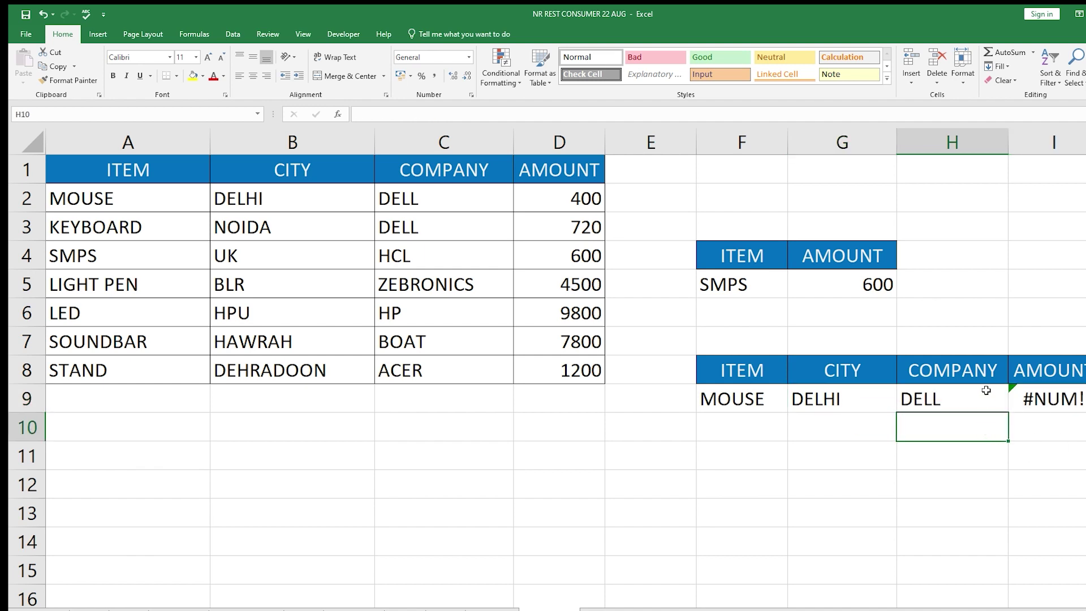
pyautogui.hotkey('ctrl', 'z')
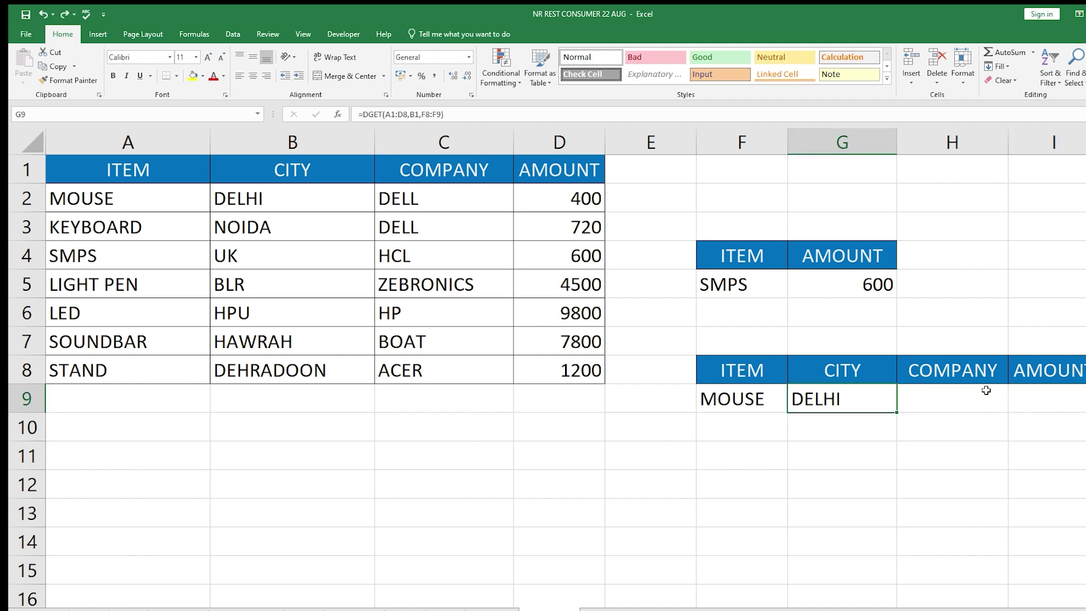
# Make the table and F8:F9 criteria references in G9's DGET formula absolute
pyautogui.press('F2')
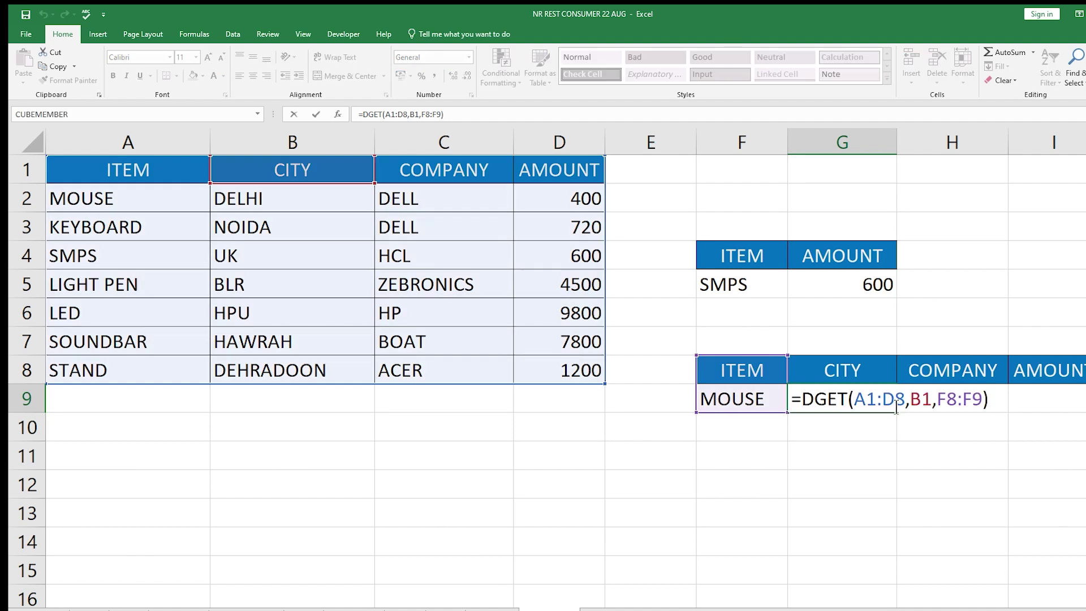
pyautogui.moveTo(896, 408); pyautogui.dragTo(867, 400)
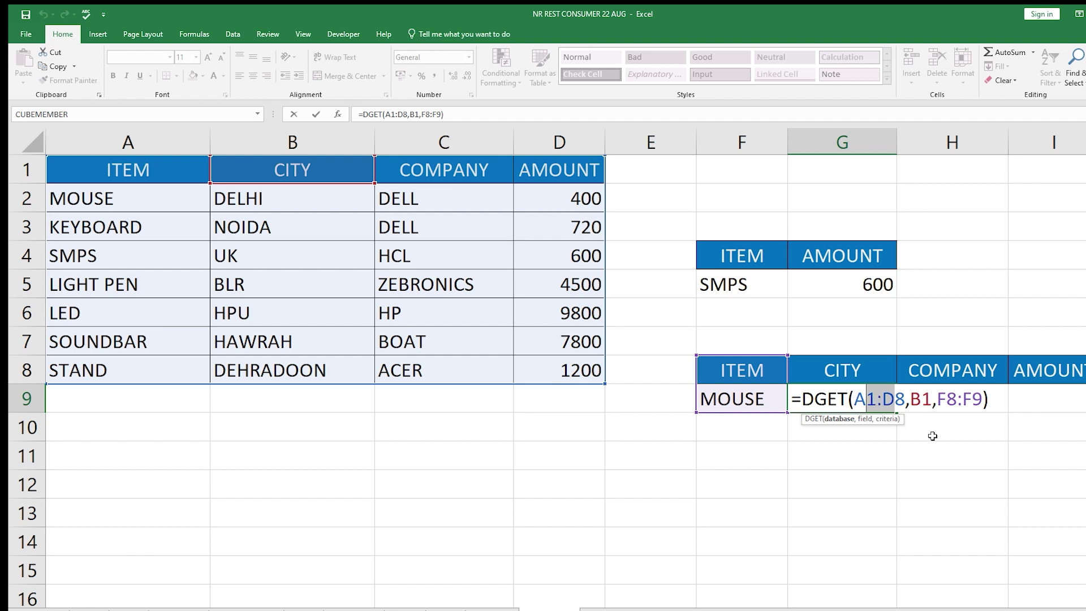
pyautogui.press('F4')
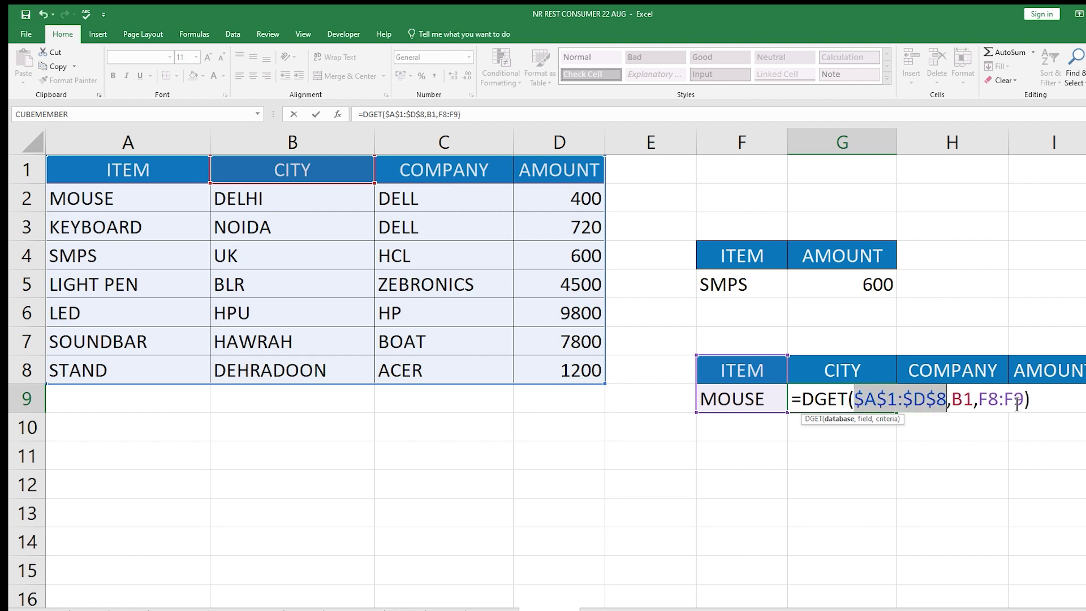
pyautogui.moveTo(1014, 399)
pyautogui.mouseDown()
pyautogui.moveTo(995, 400)
pyautogui.moveTo(1021, 402)
pyautogui.mouseUp()
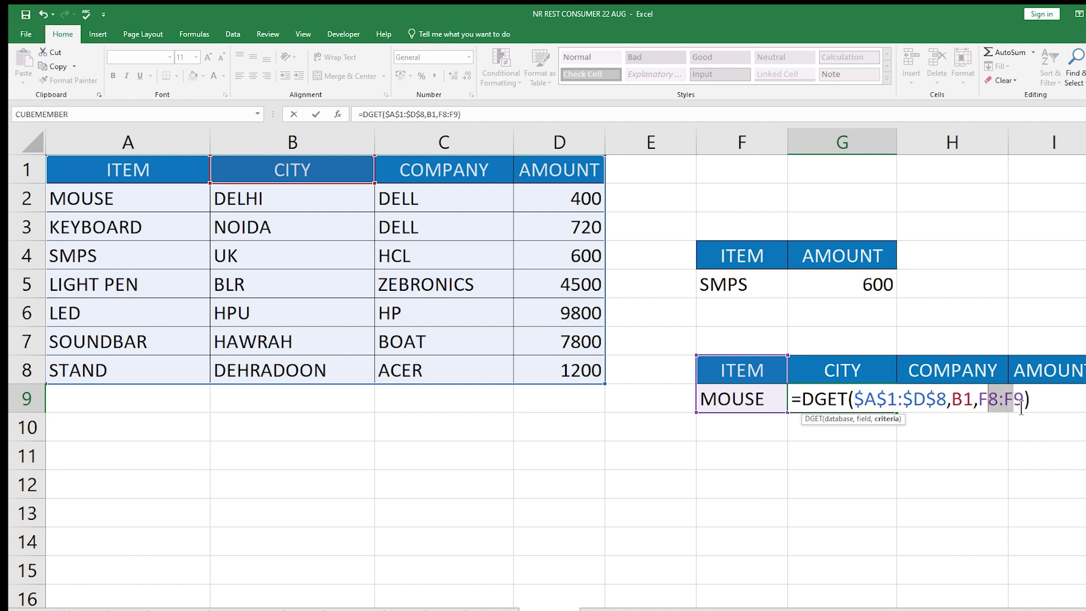
pyautogui.press('F4')
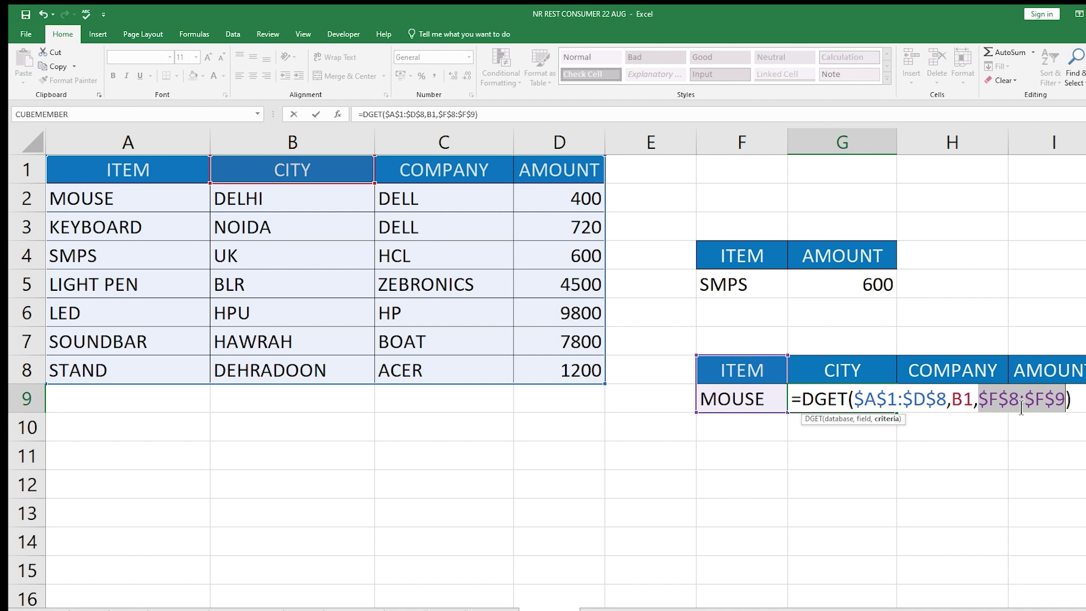
pyautogui.press('Return')
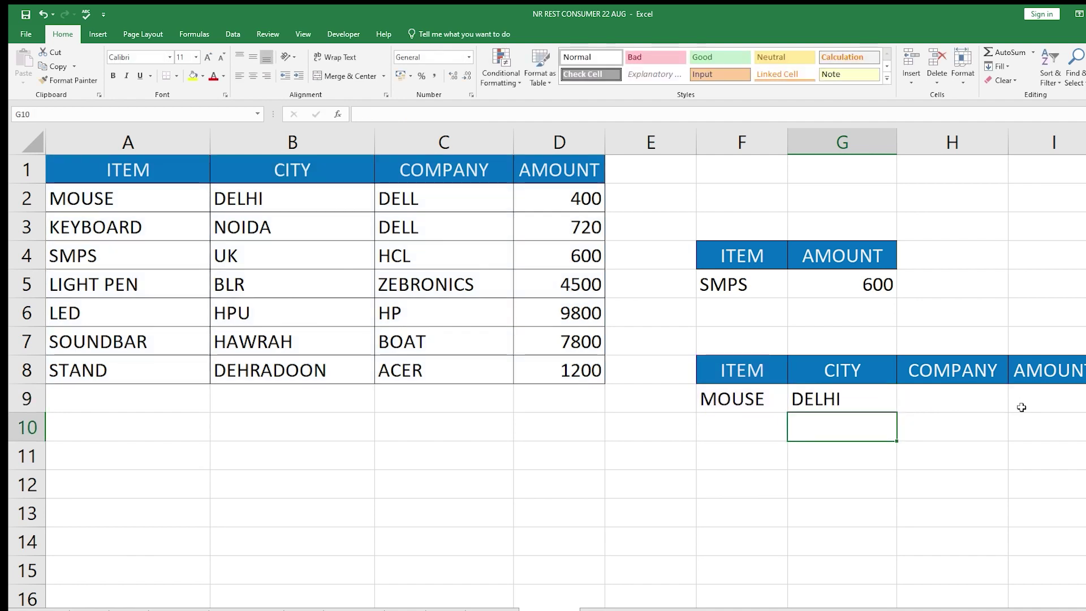
pyautogui.click(862, 399)
# Fill the G9 formula across to I9 and test it with KEYBOARD in F9
pyautogui.moveTo(897, 414); pyautogui.dragTo(1085, 406)
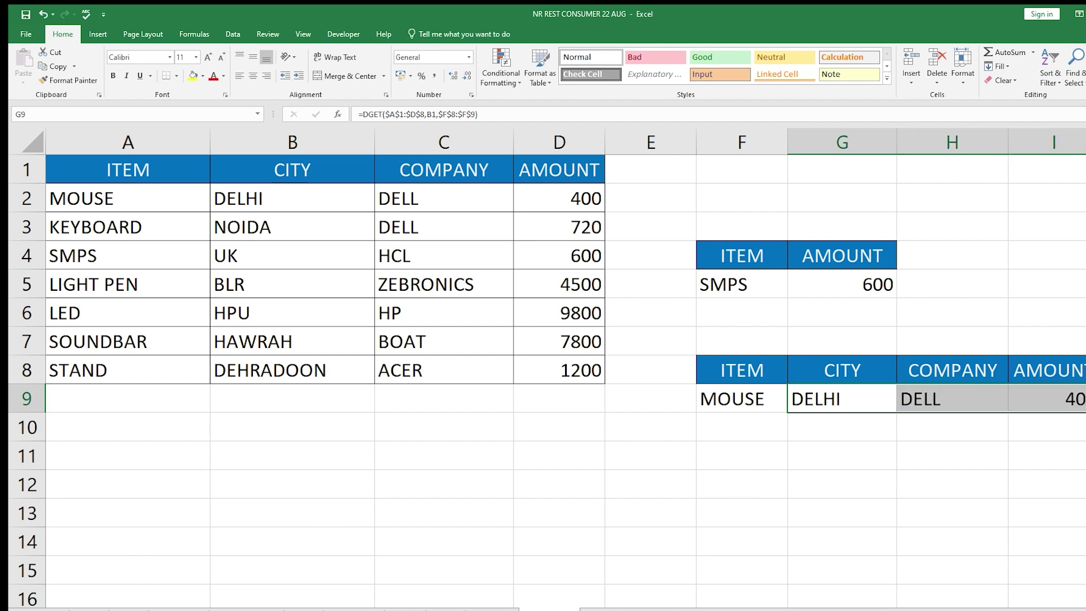
pyautogui.click(868, 475)
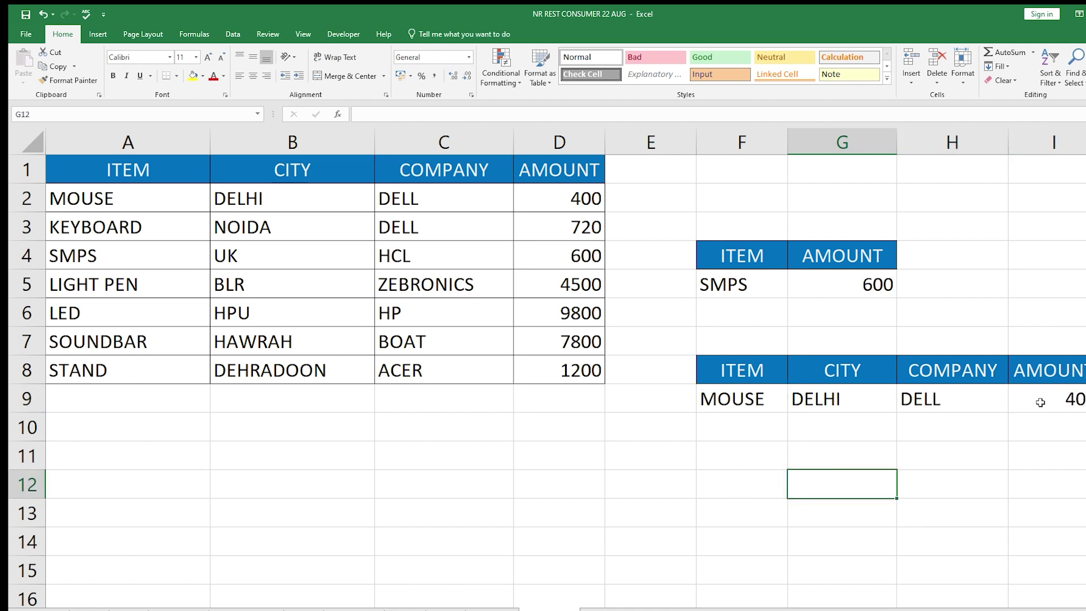
pyautogui.click(751, 399)
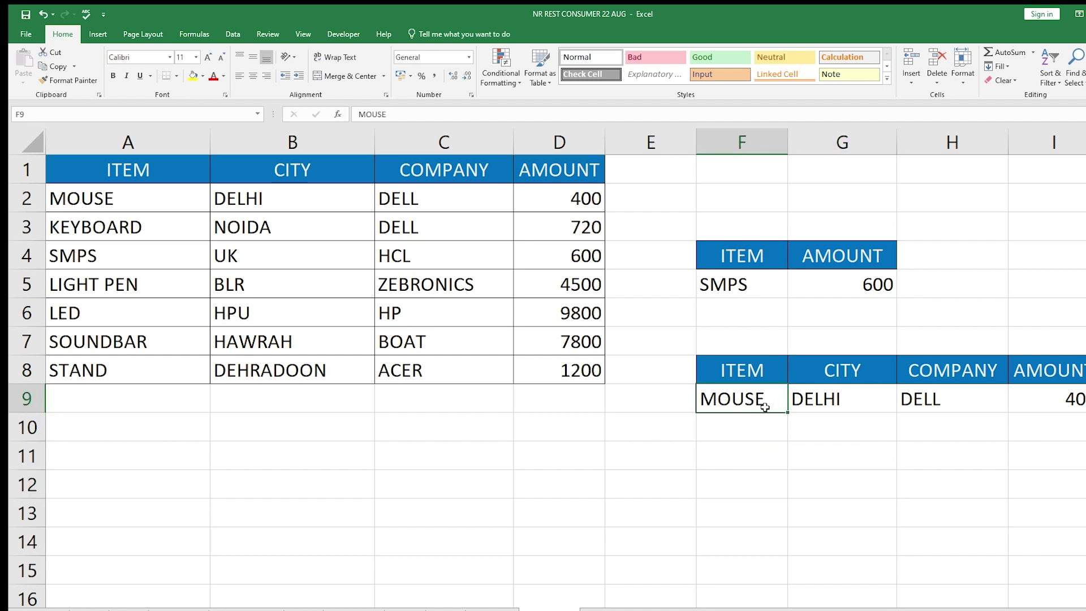
pyautogui.write('KEYBOARD')
pyautogui.press('Return')
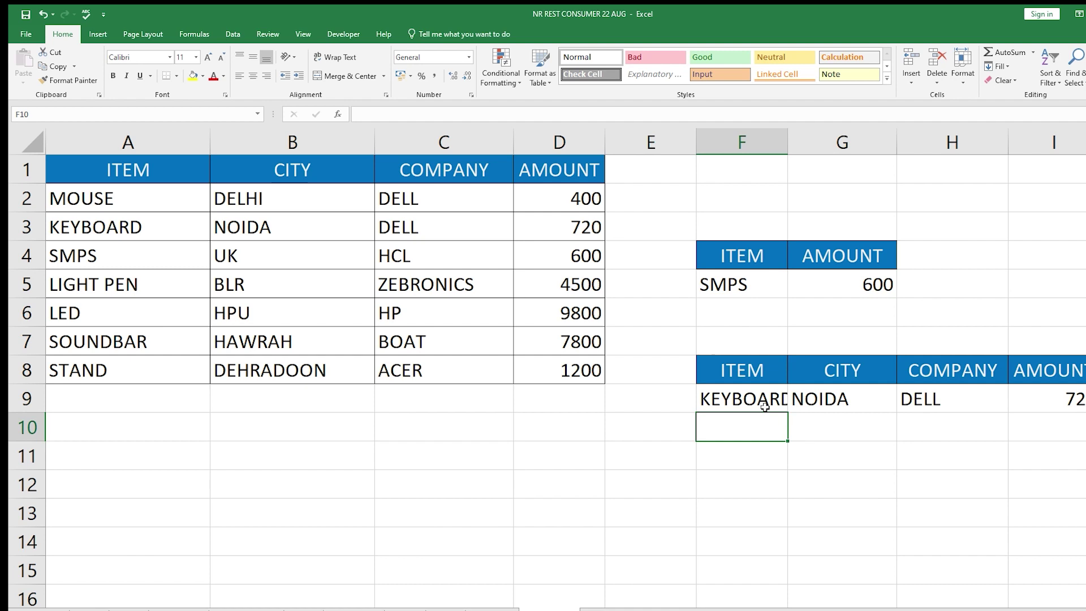
# Auto-fit column F, then clear the item from F9
pyautogui.doubleClick(788, 141)
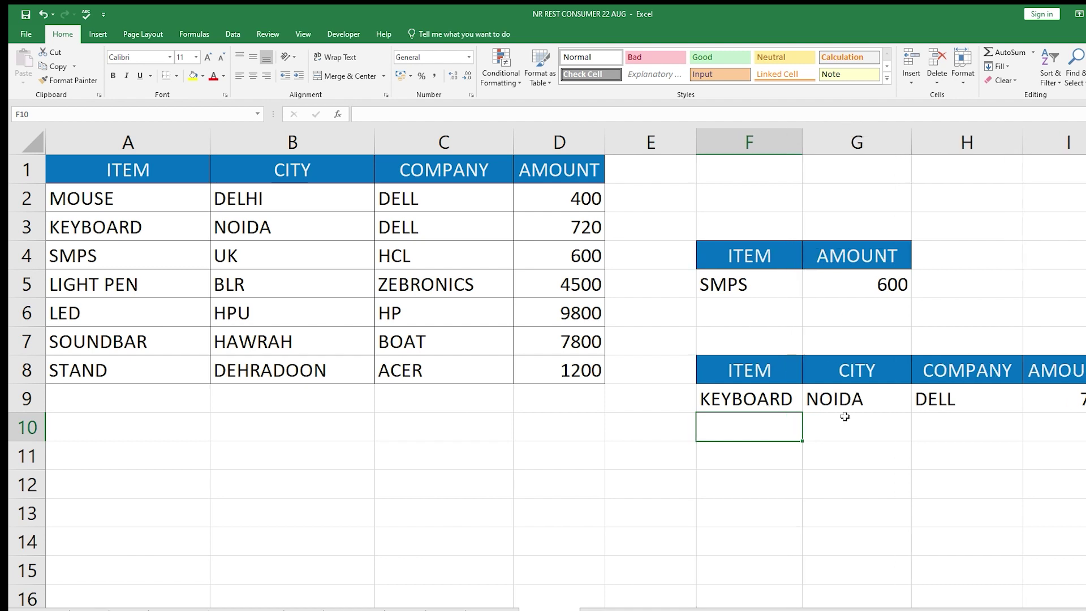
pyautogui.click(771, 405)
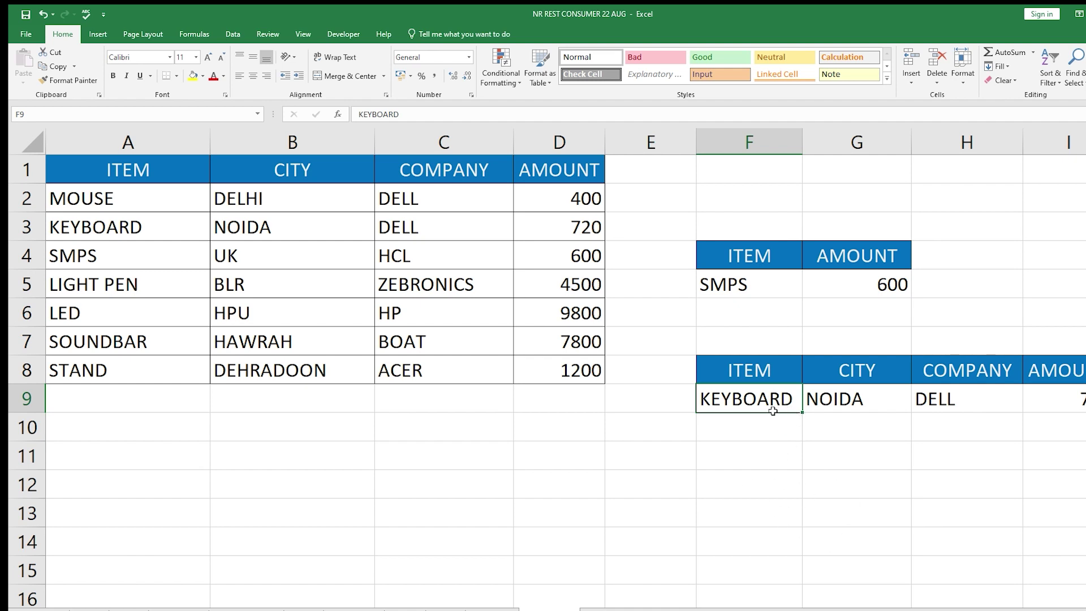
pyautogui.press('Delete')
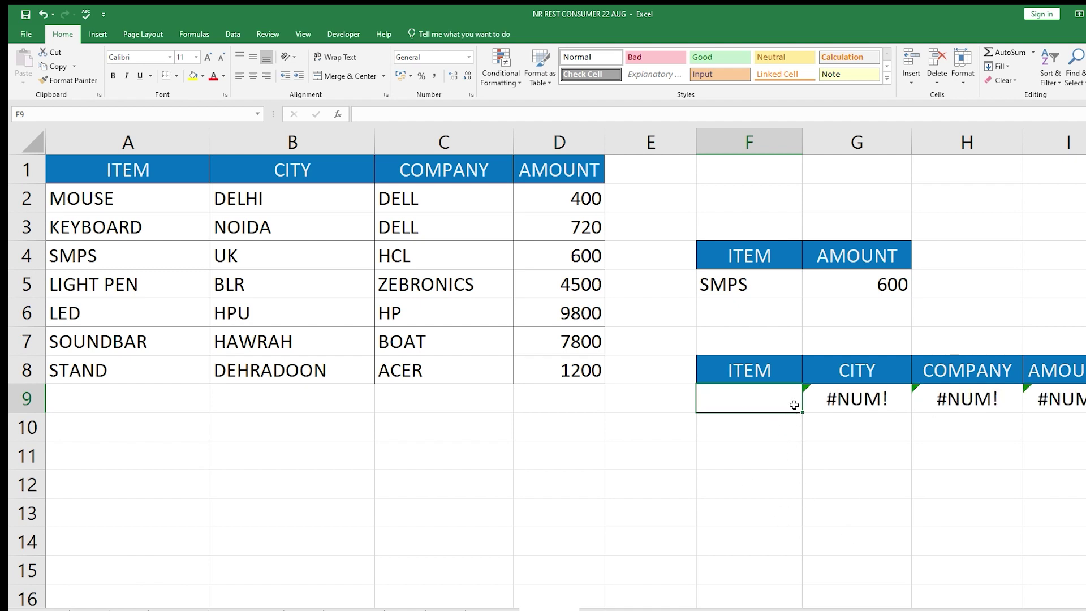
# Add a List data validation to F9 using the item names in $A$2:$A$8
pyautogui.click(236, 37)
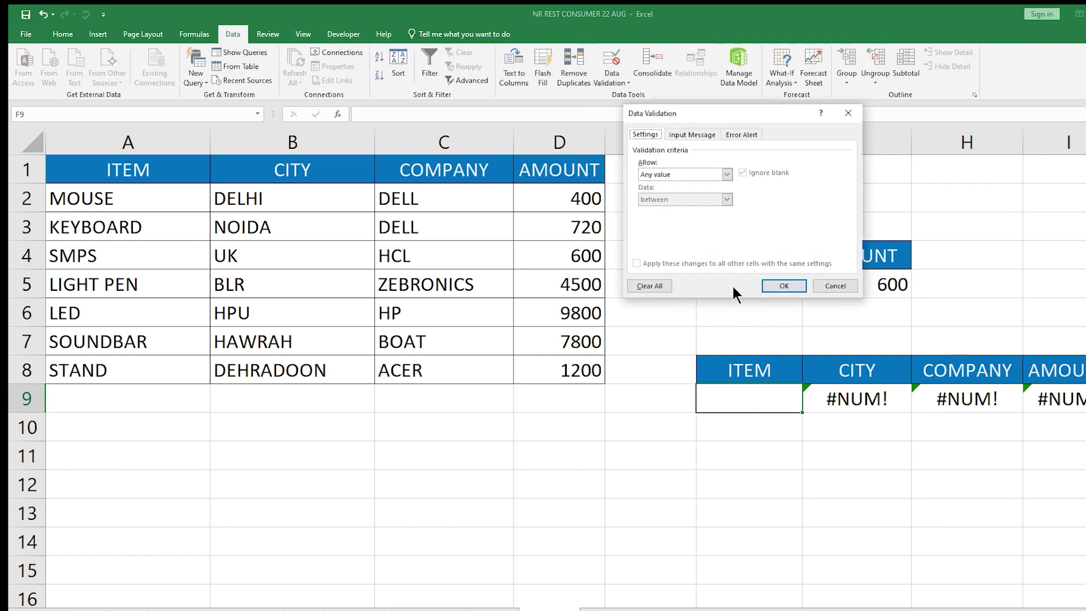
pyautogui.click(726, 174)
pyautogui.click(677, 201)
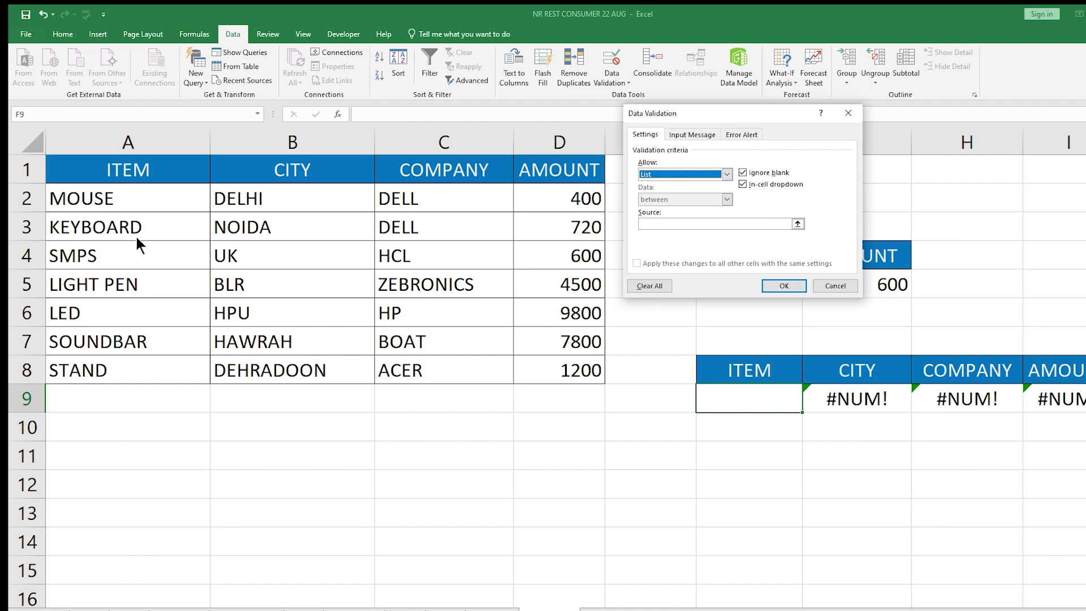
pyautogui.click(798, 223)
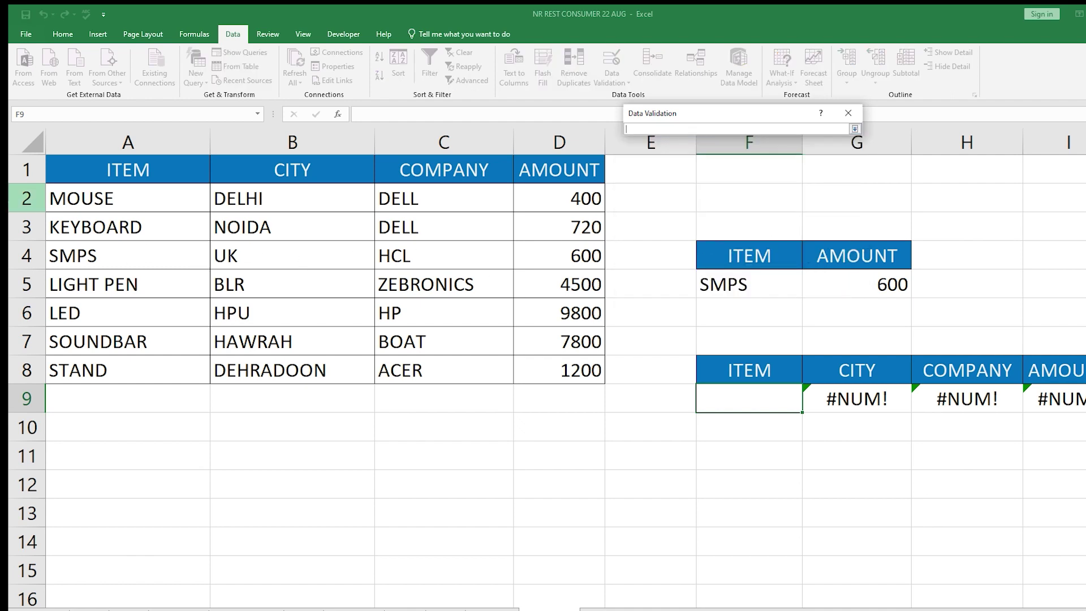
pyautogui.moveTo(82, 198); pyautogui.dragTo(97, 374)
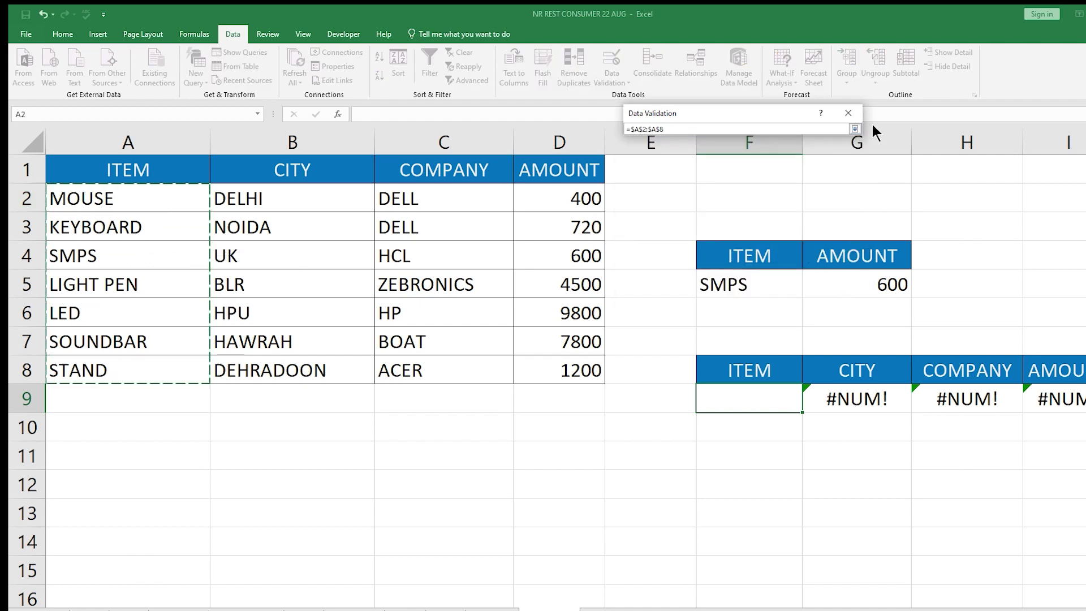
pyautogui.click(855, 129)
pyautogui.click(779, 285)
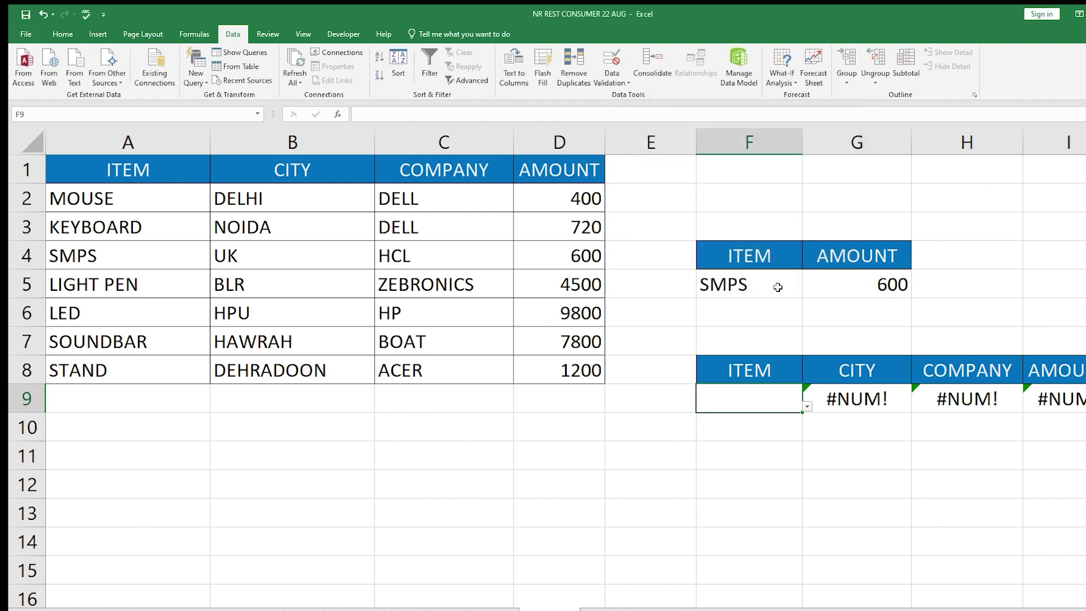
# Pick LIGHT PEN, then STAND, from F9's dropdown to get DEHRADOON, ACER and 1200
pyautogui.click(806, 405)
pyautogui.click(744, 481)
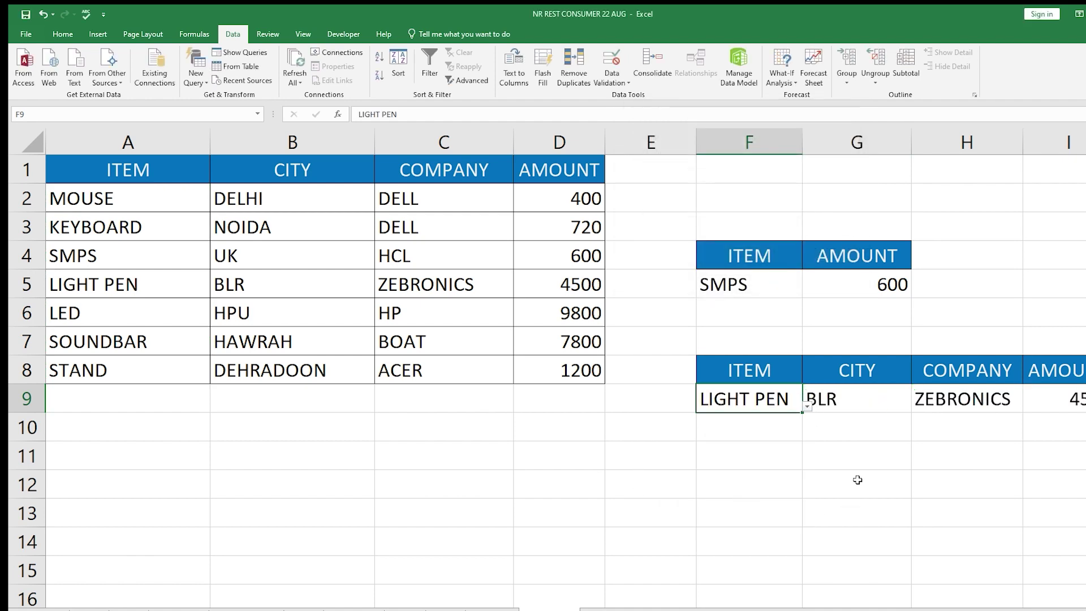
pyautogui.click(806, 407)
pyautogui.click(730, 540)
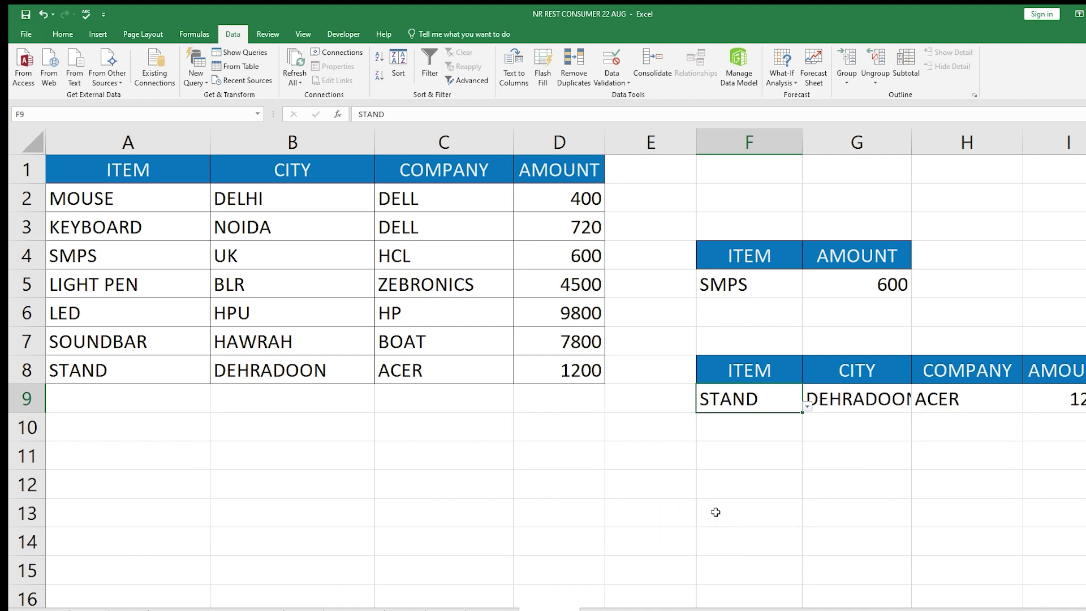
# Auto-fit column G to show DEHRADOON and select the block of cells ending at I10
pyautogui.doubleClick(911, 142)
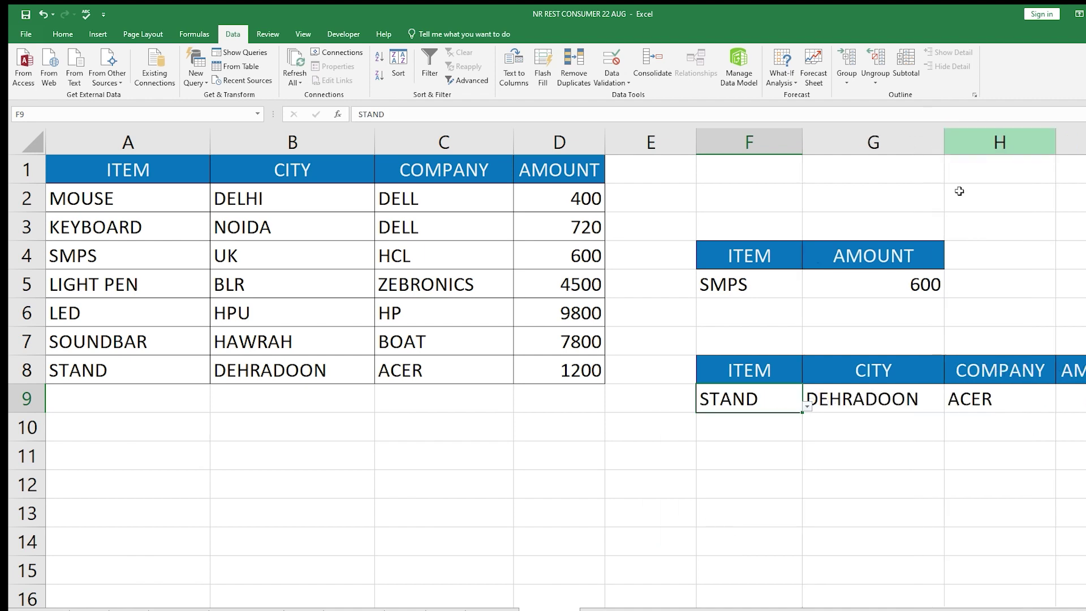
pyautogui.click(876, 456)
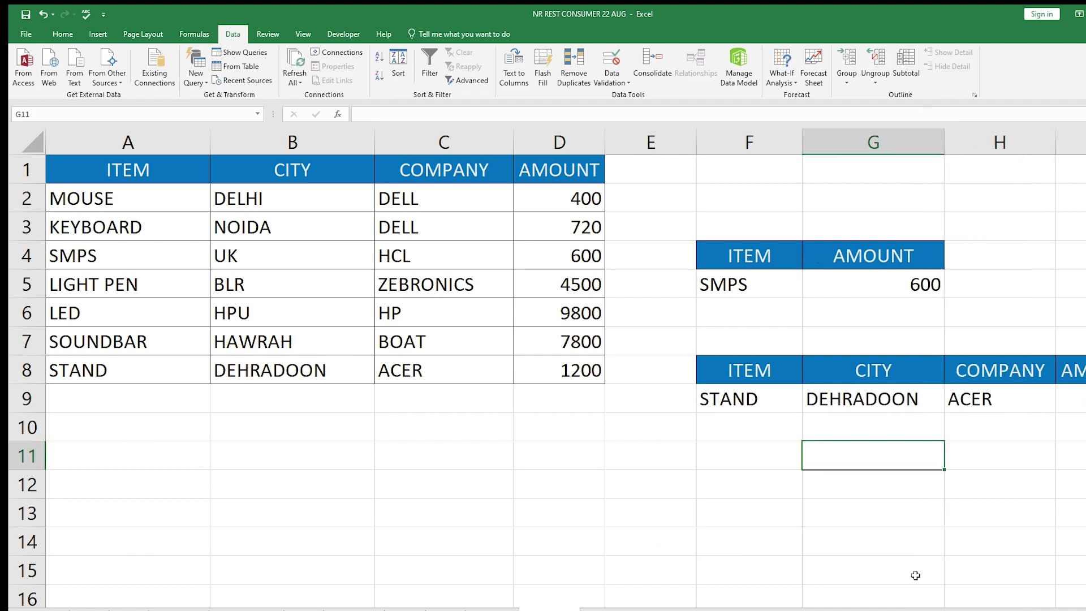
pyautogui.hscroll(1, 924, 577)
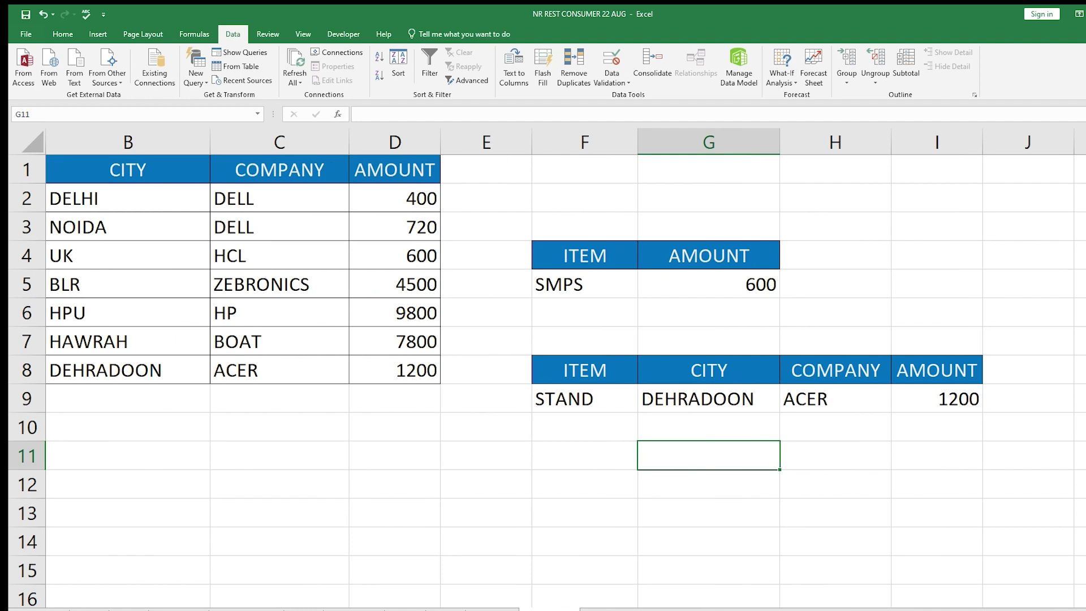
pyautogui.hscroll(-1, 923, 577)
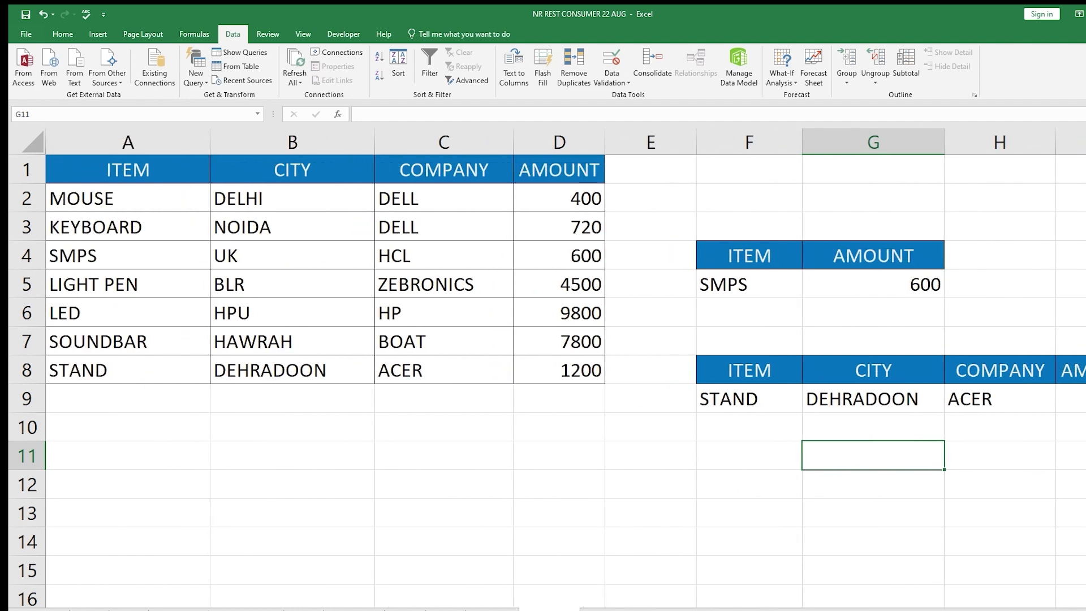
pyautogui.hscroll(1, 924, 577)
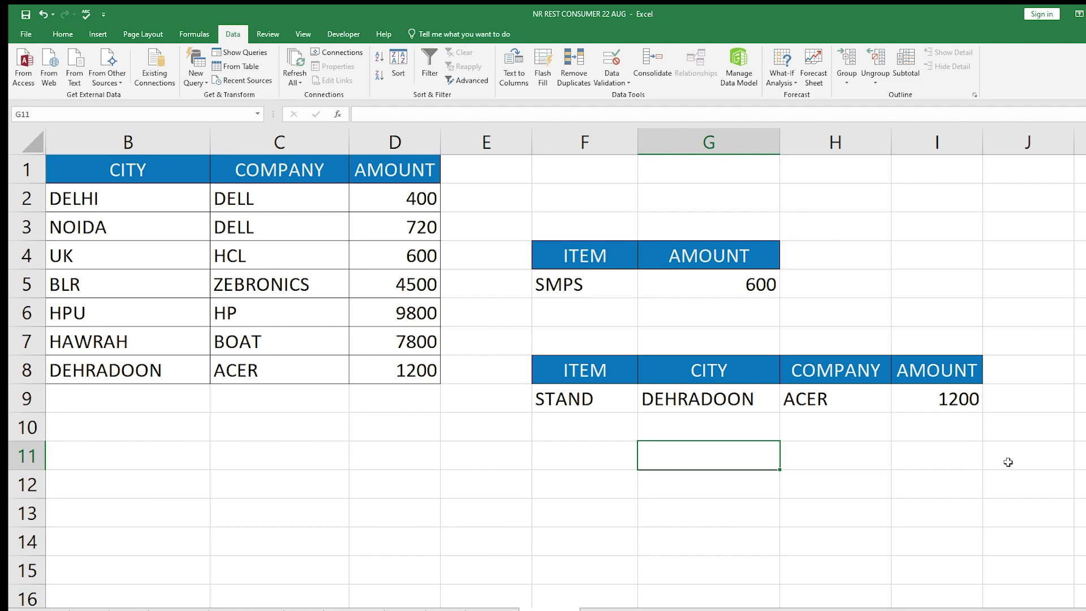
pyautogui.moveTo(969, 425)
pyautogui.mouseDown()
pyautogui.moveTo(164, 183)
pyautogui.moveTo(51, 170)
pyautogui.mouseUp()
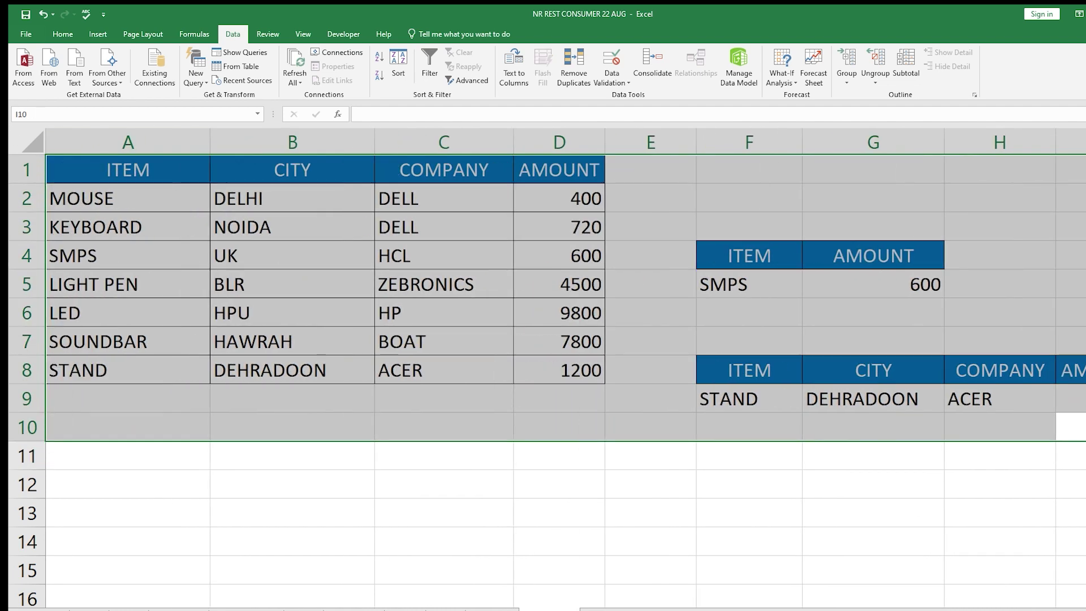